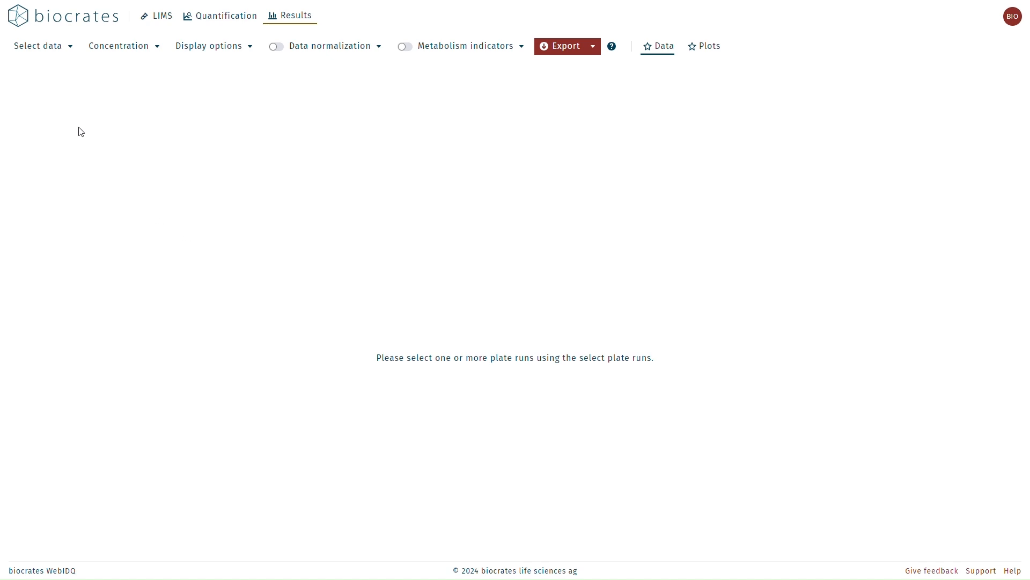
- Search the selectable plate runs for "quant 500" and clear the search again
{"action": "left_click", "coordinate": [40, 53]}
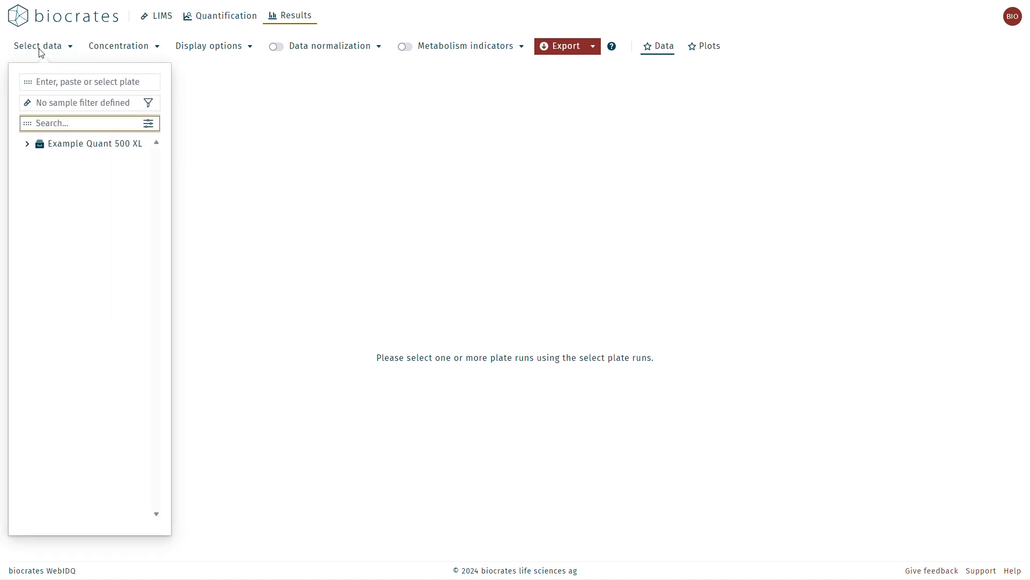
{"action": "left_click", "coordinate": [59, 82]}
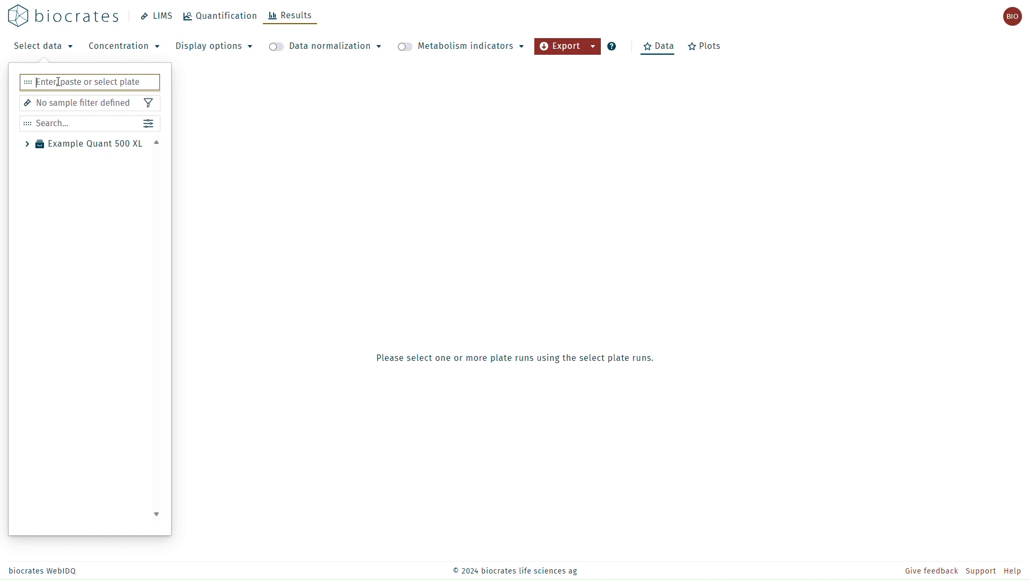
{"action": "left_click", "coordinate": [58, 123]}
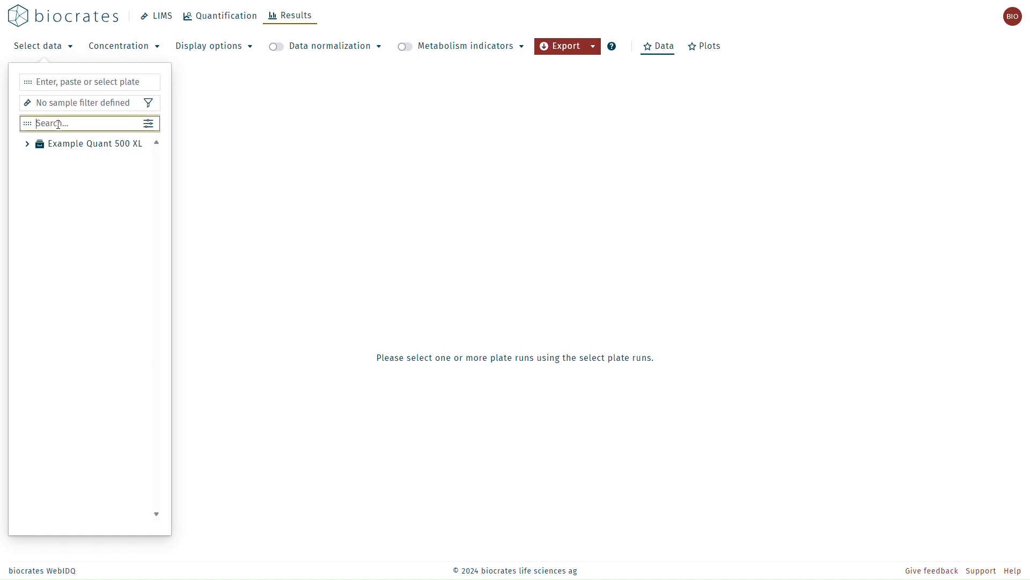
{"action": "type", "text": "quant 500"}
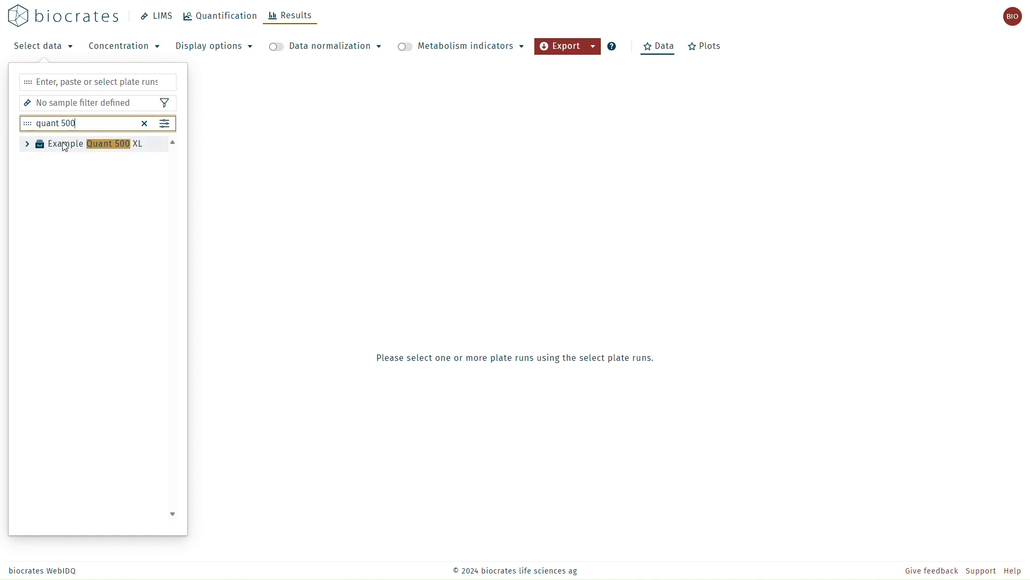
{"action": "left_click", "coordinate": [143, 124]}
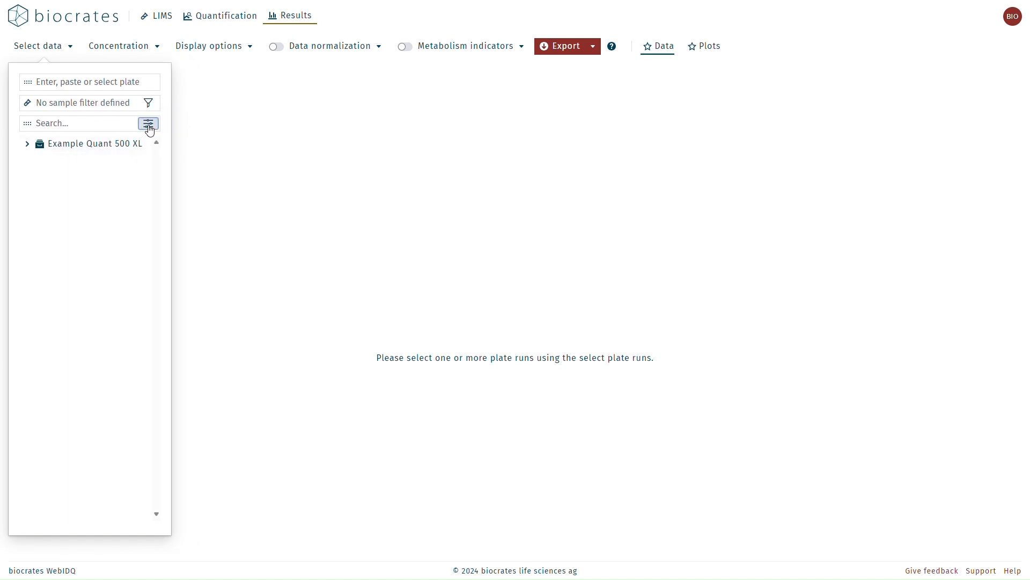
- View the detailed search criteria for plate runs, such as project name, and close them again
{"action": "left_click", "coordinate": [147, 125]}
{"action": "left_click", "coordinate": [183, 150]}
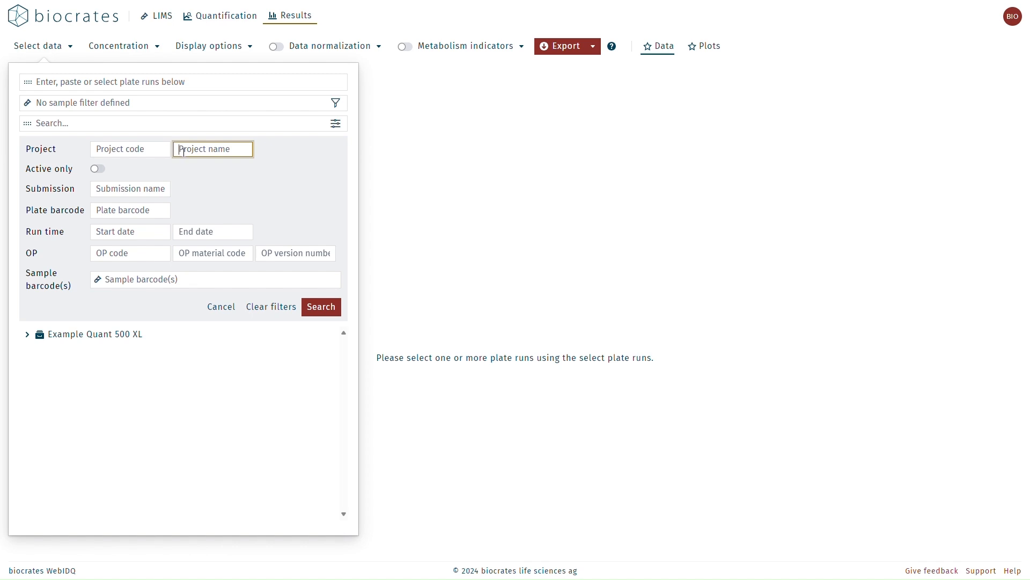
{"action": "left_click", "coordinate": [331, 127]}
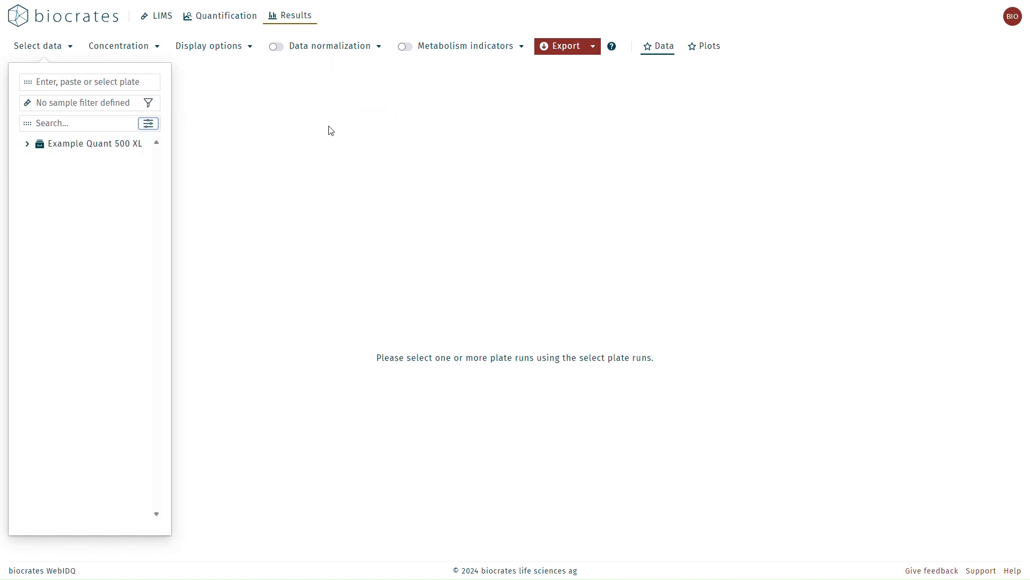
- Expand the Example Quant 500 XL project and select all plate runs of its Example submission
{"action": "left_click", "coordinate": [27, 148]}
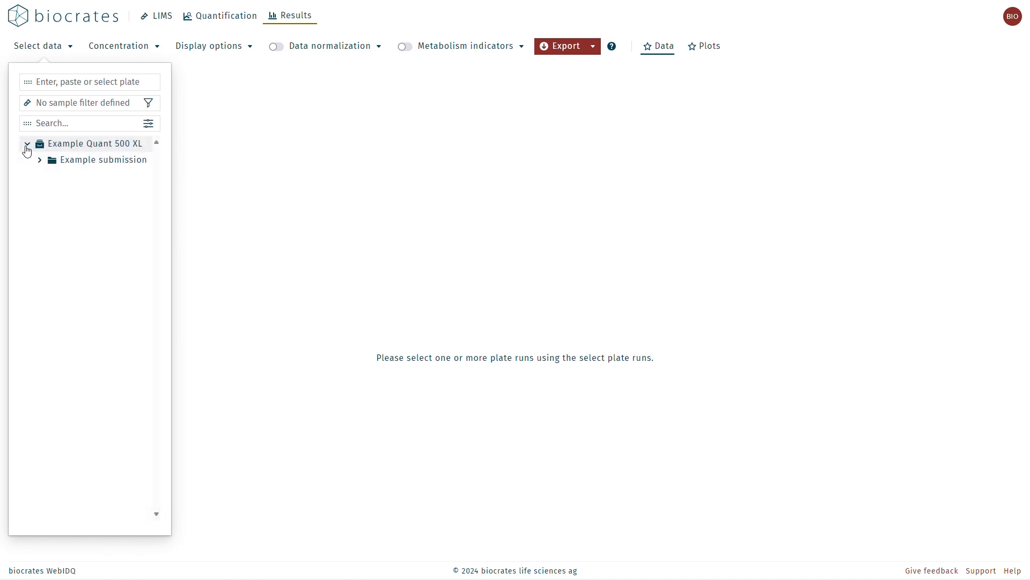
{"action": "left_click", "coordinate": [39, 162]}
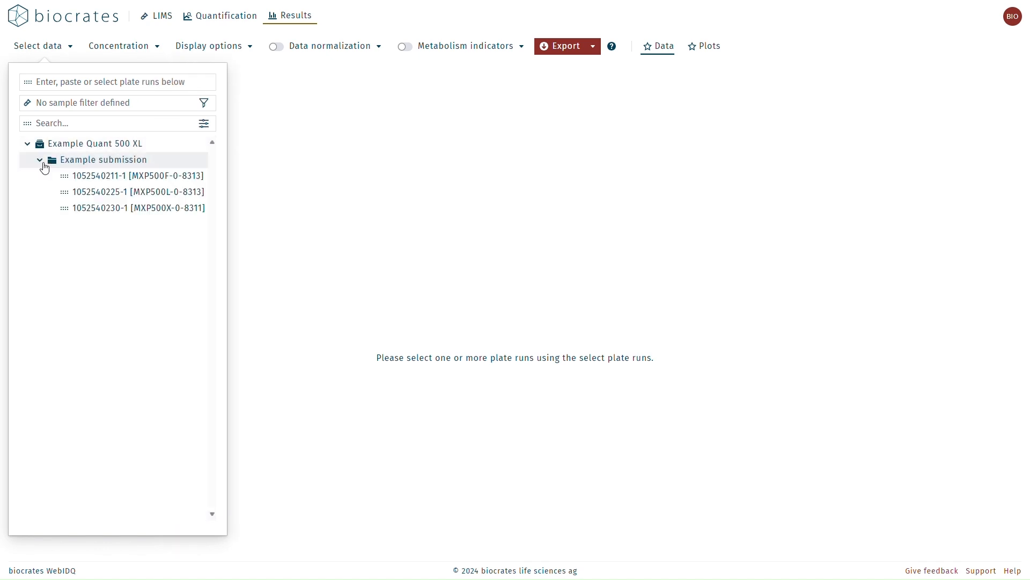
{"action": "left_click", "coordinate": [90, 178]}
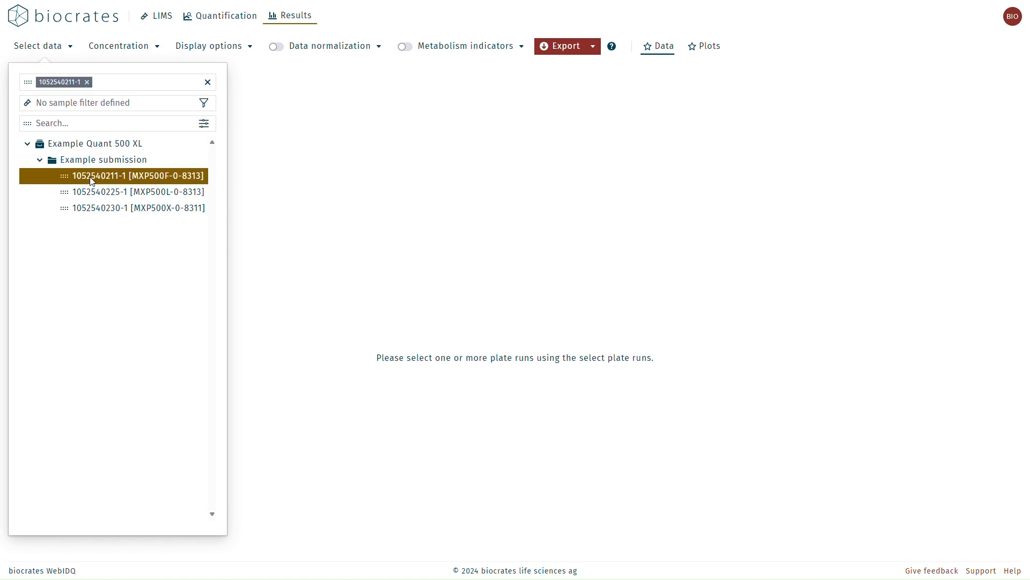
{"action": "left_click", "coordinate": [95, 189]}
{"action": "left_click", "coordinate": [104, 161]}
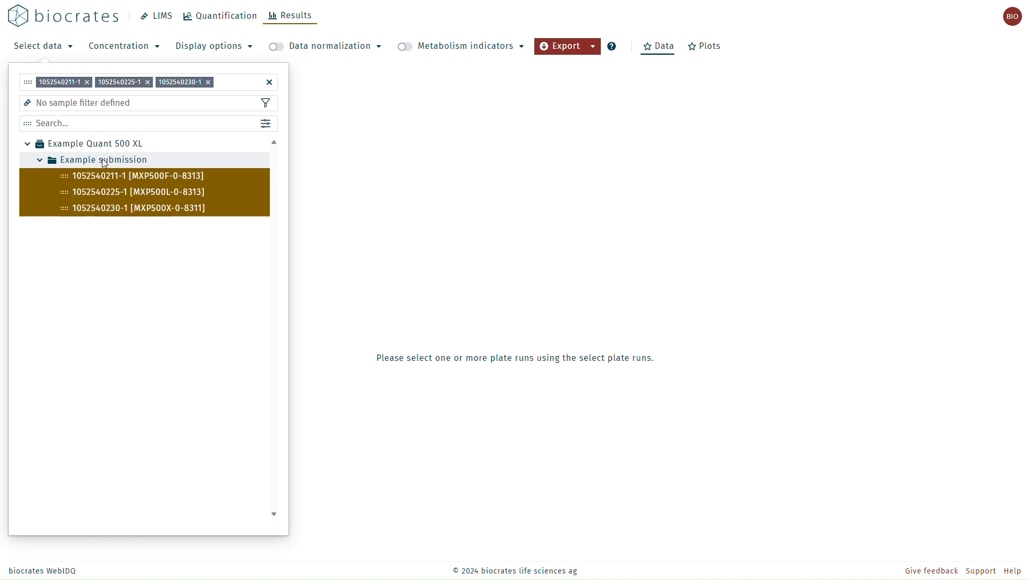
- Clear the plate run selection and reselect the whole Example submission to load its results
{"action": "left_click", "coordinate": [87, 82]}
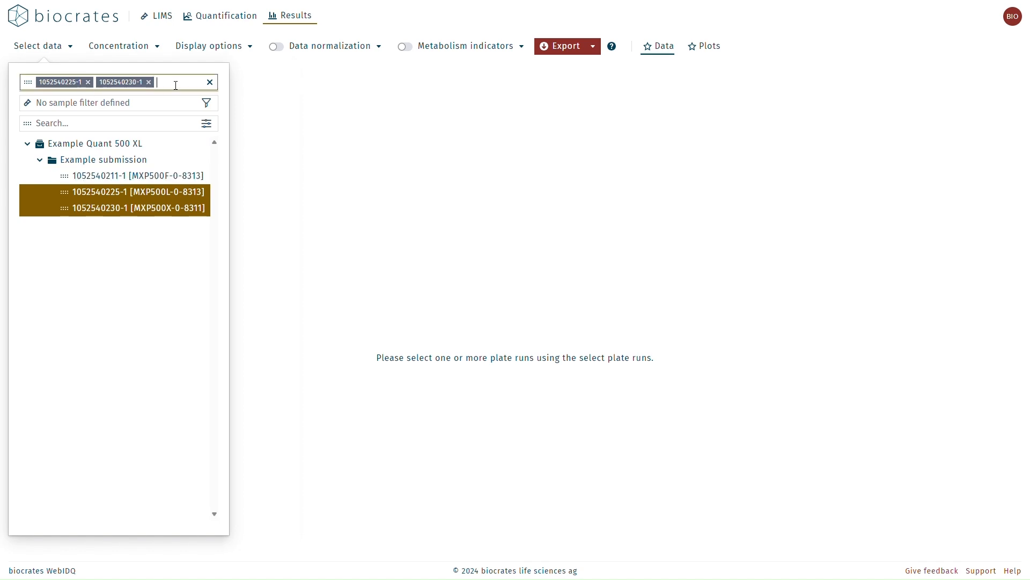
{"action": "left_click", "coordinate": [209, 83]}
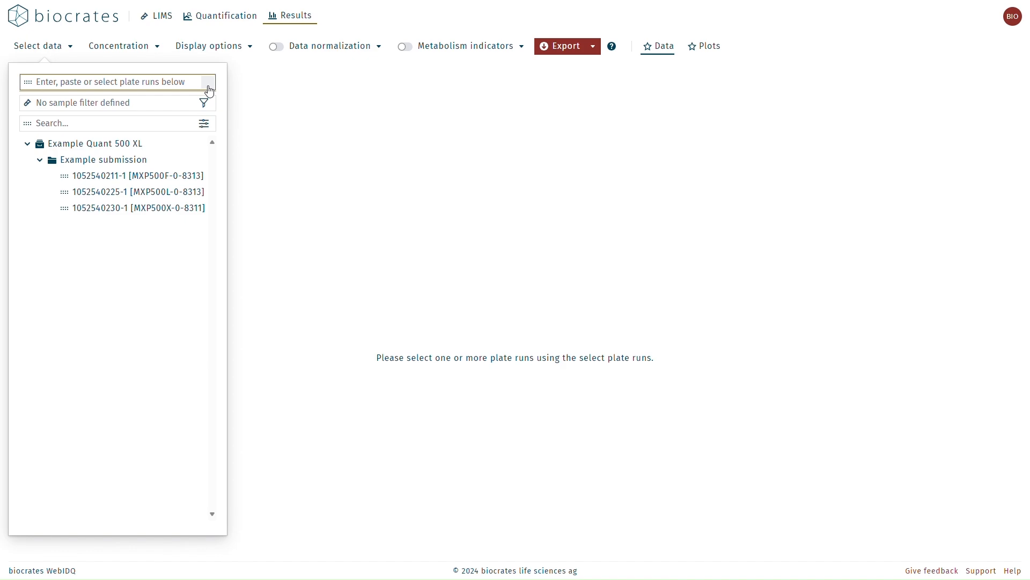
{"action": "left_click", "coordinate": [175, 160]}
{"action": "left_click", "coordinate": [359, 203]}
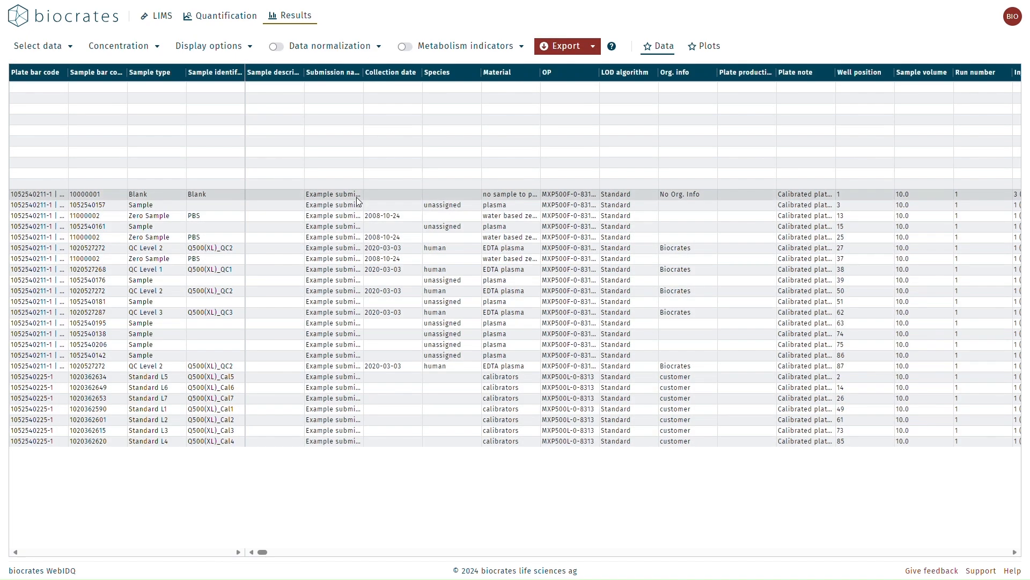
- Sort the results table by sample bar code in ascending order, with sample type as the second sort level
{"action": "left_click", "coordinate": [398, 552]}
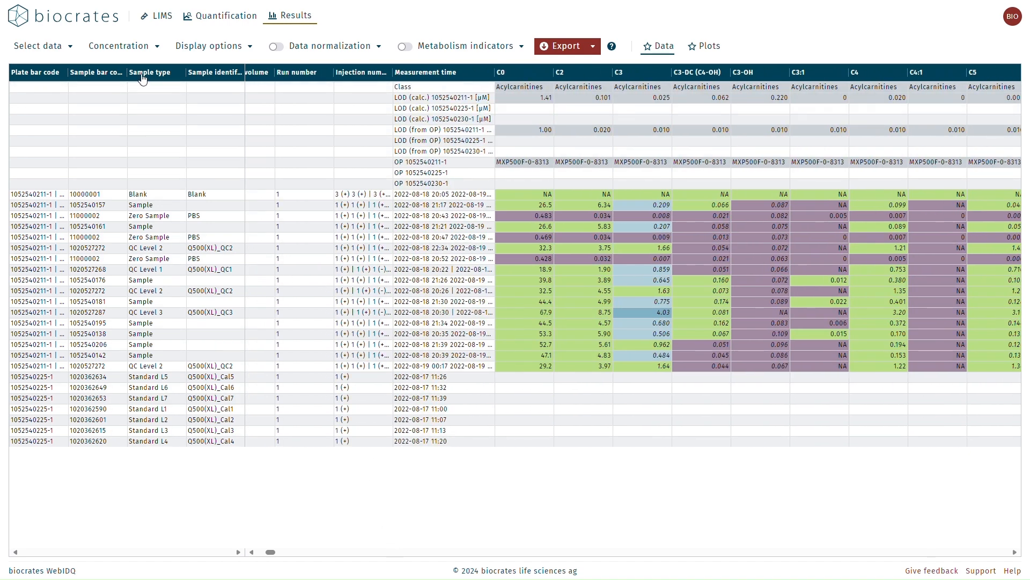
{"action": "left_click", "coordinate": [109, 71]}
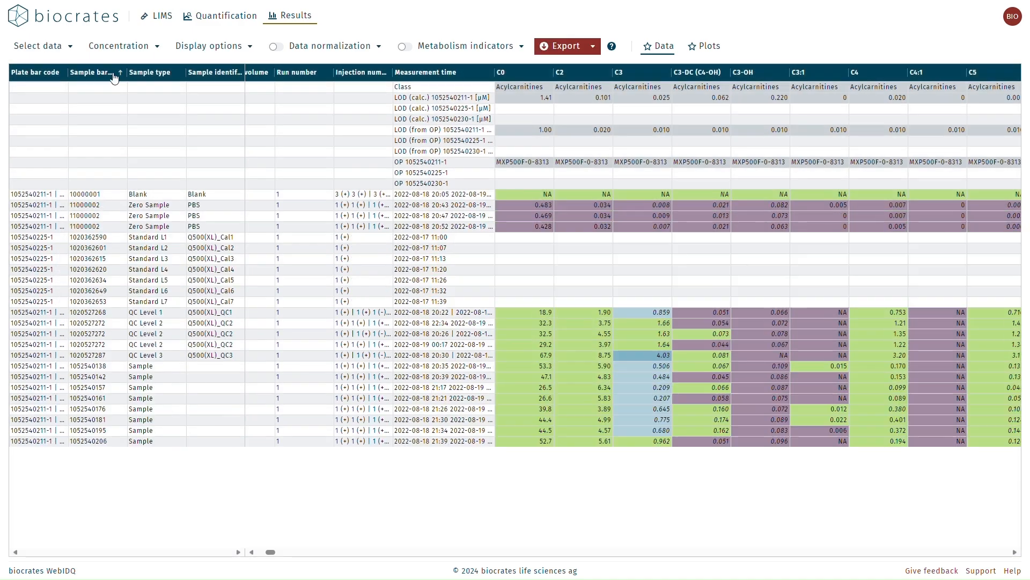
{"action": "left_click", "coordinate": [107, 75]}
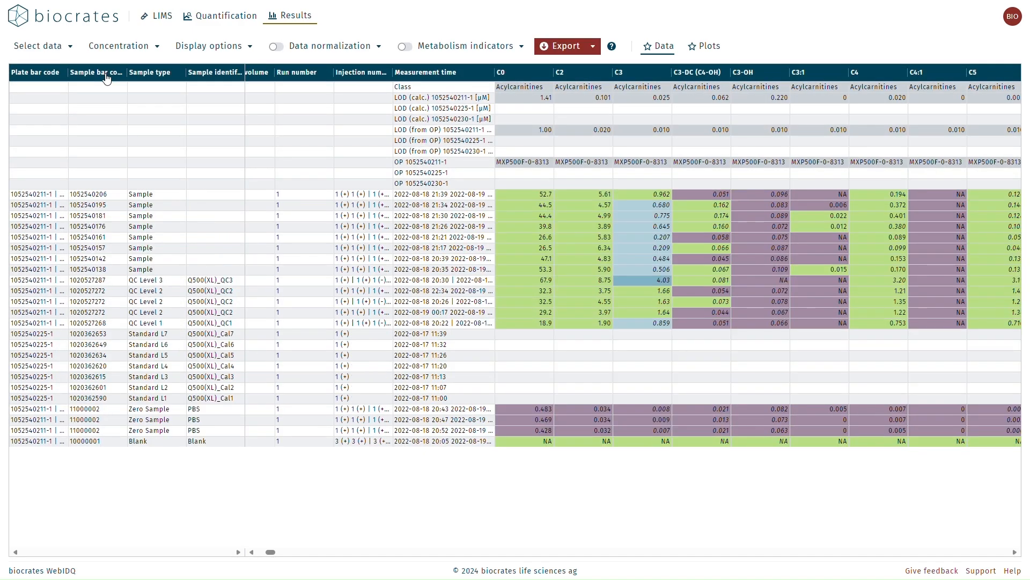
{"action": "left_click", "coordinate": [106, 75]}
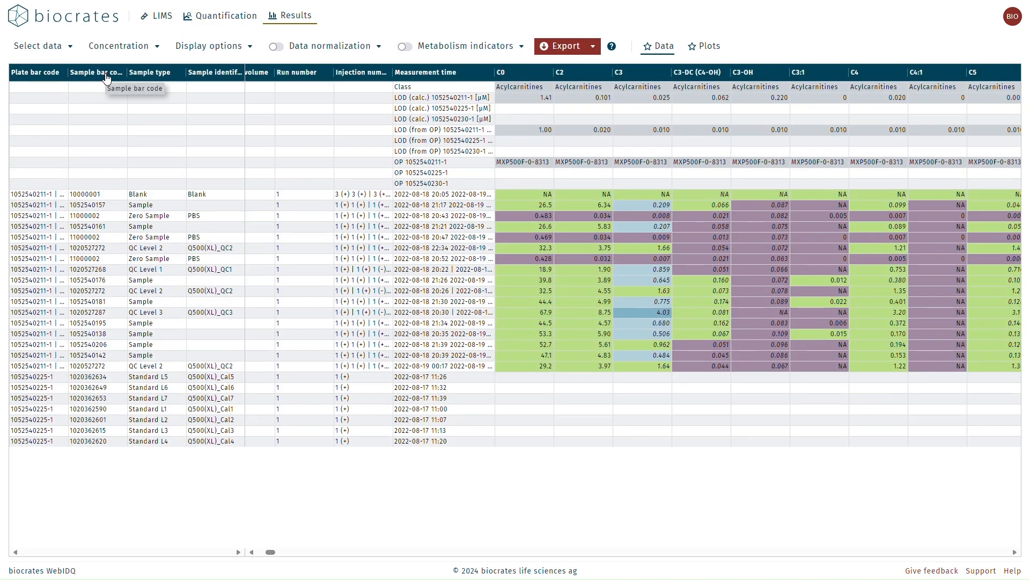
{"action": "left_click", "coordinate": [106, 75]}
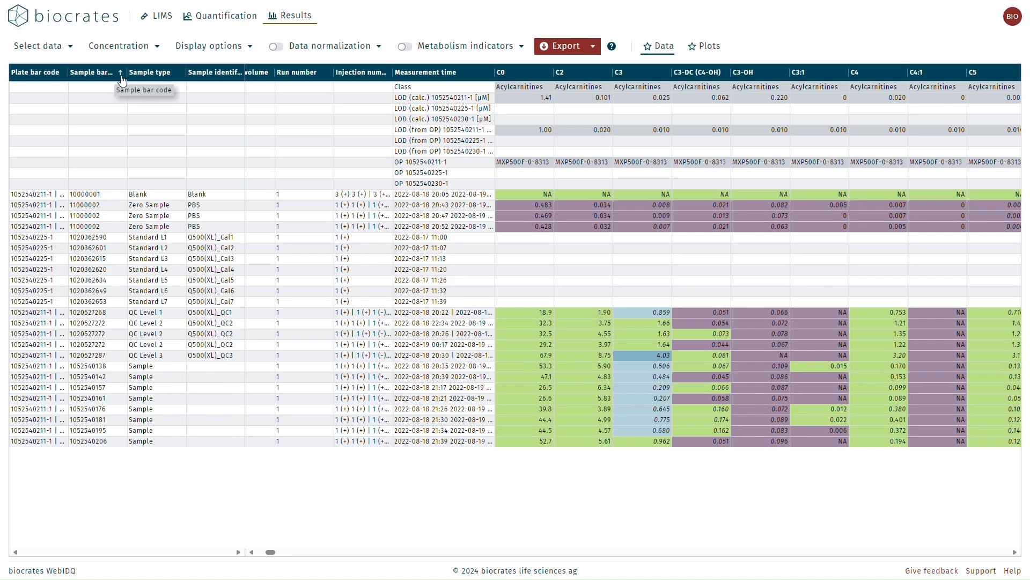
{"action": "left_click", "coordinate": [156, 75], "text": "shift"}
- Look through the value types that the results table can display in place of Concentration
{"action": "left_click", "coordinate": [140, 48]}
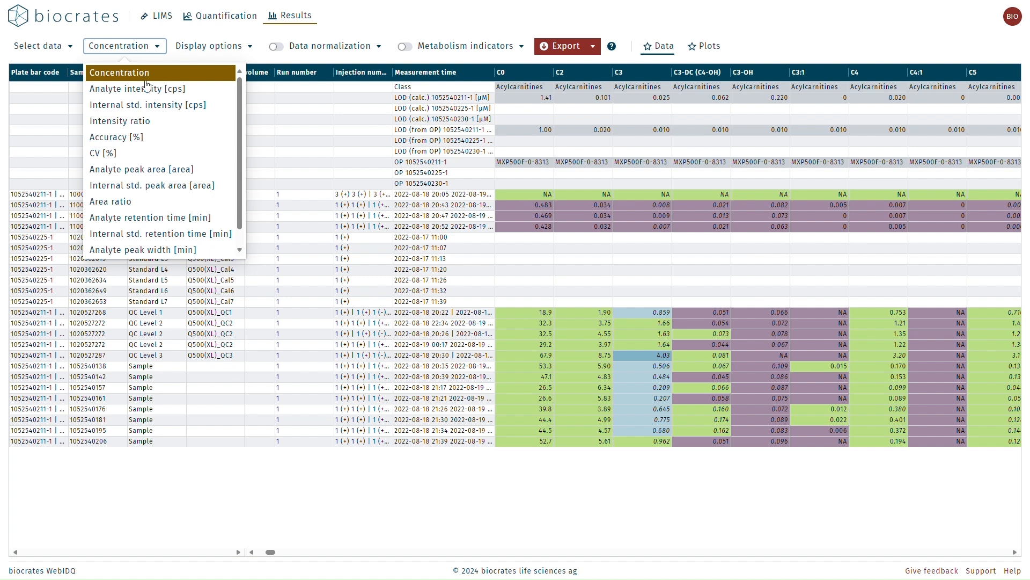
{"action": "scroll", "coordinate": [150, 102], "scroll_direction": "down", "scroll_amount": 1}
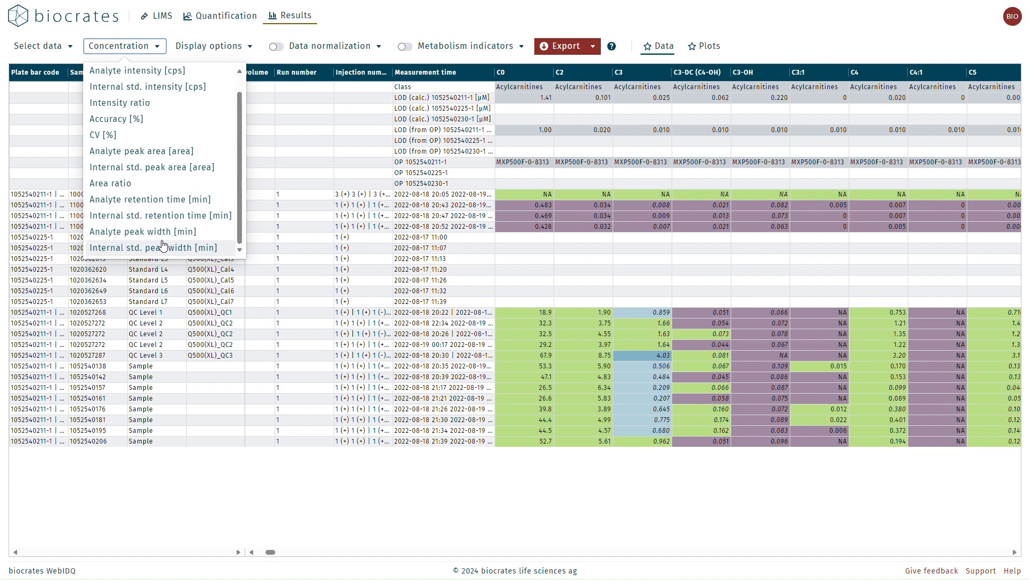
- Restrict the results table to unknown samples only
{"action": "left_click", "coordinate": [196, 52]}
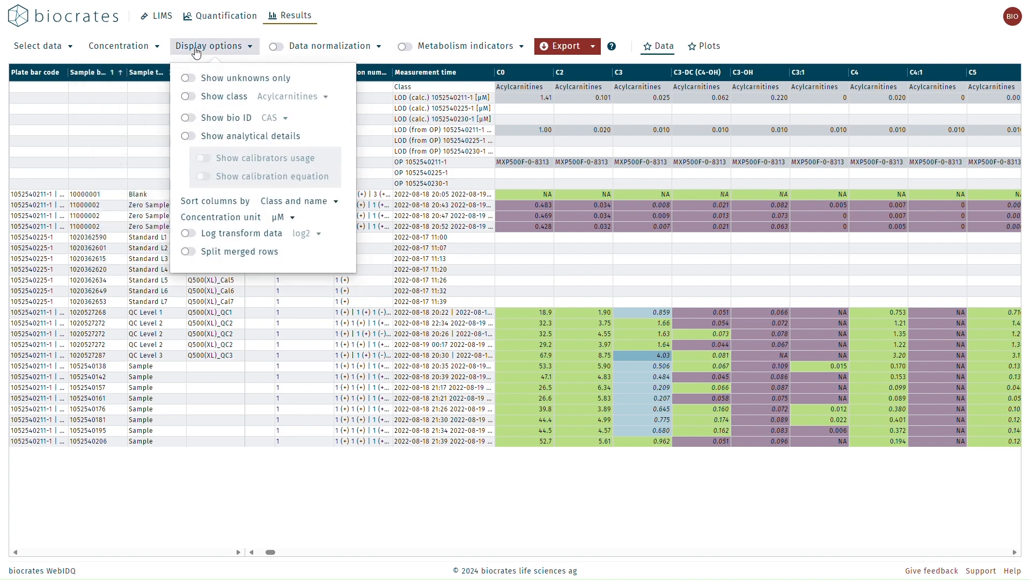
{"action": "left_click", "coordinate": [192, 79]}
{"action": "left_click", "coordinate": [445, 216]}
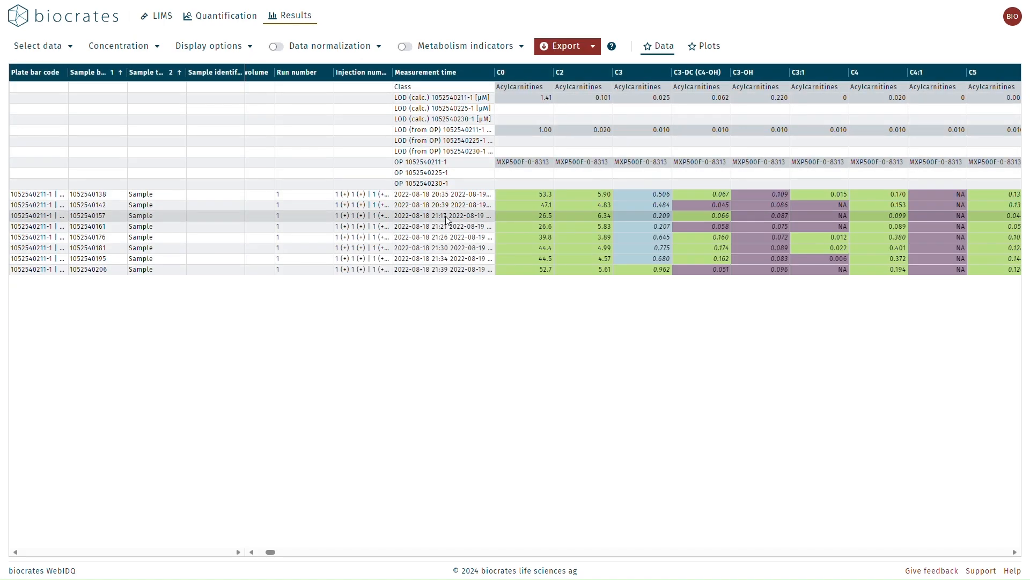
- Limit the displayed metabolites to the Bile Acids class
{"action": "left_click", "coordinate": [241, 56]}
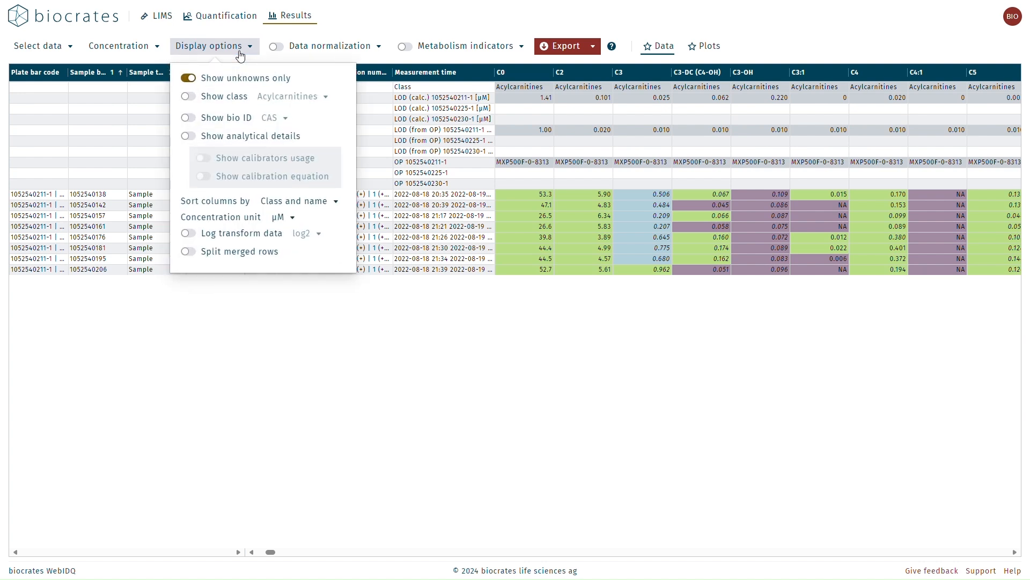
{"action": "left_click", "coordinate": [187, 96]}
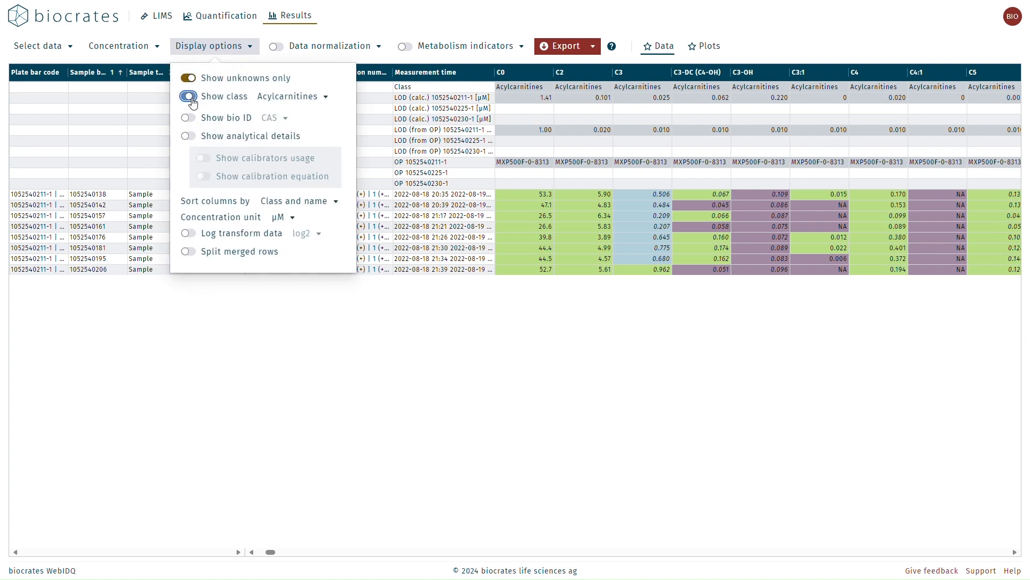
{"action": "left_click", "coordinate": [282, 98]}
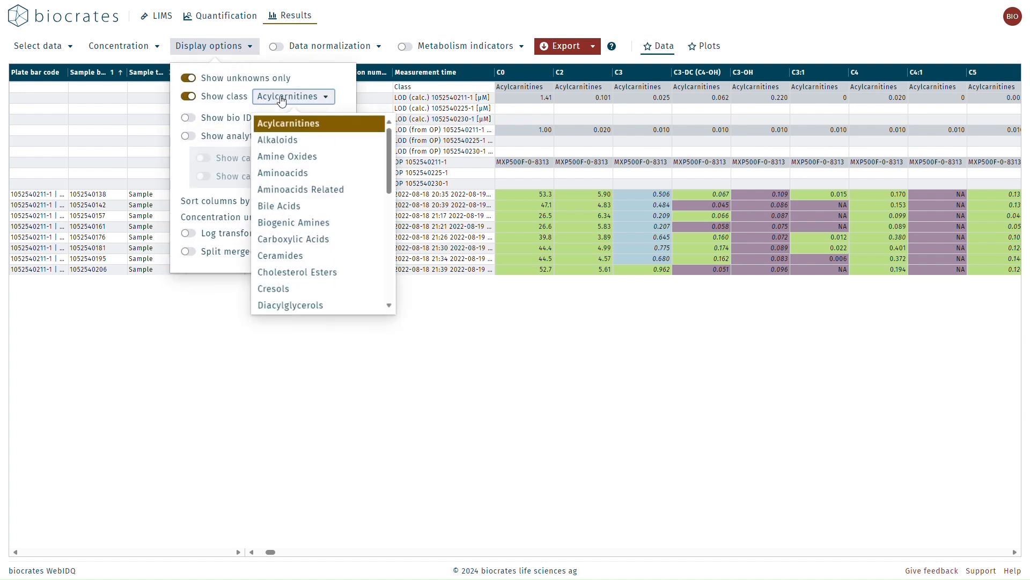
{"action": "left_click", "coordinate": [287, 206]}
{"action": "left_click", "coordinate": [416, 206]}
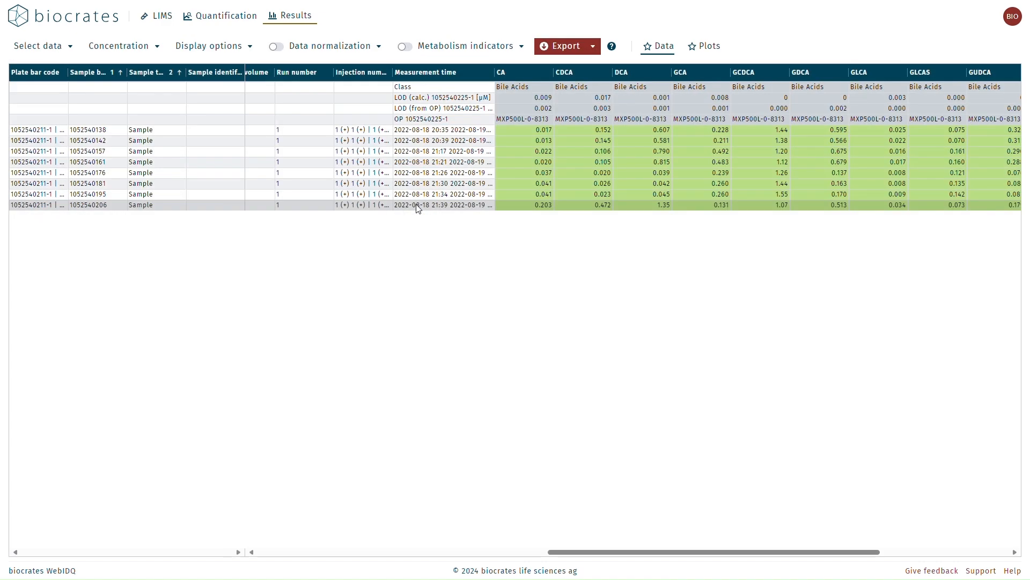
- Show the bio IDs of the metabolites, using HMDB as the database
{"action": "left_click", "coordinate": [223, 52]}
{"action": "left_click", "coordinate": [192, 119]}
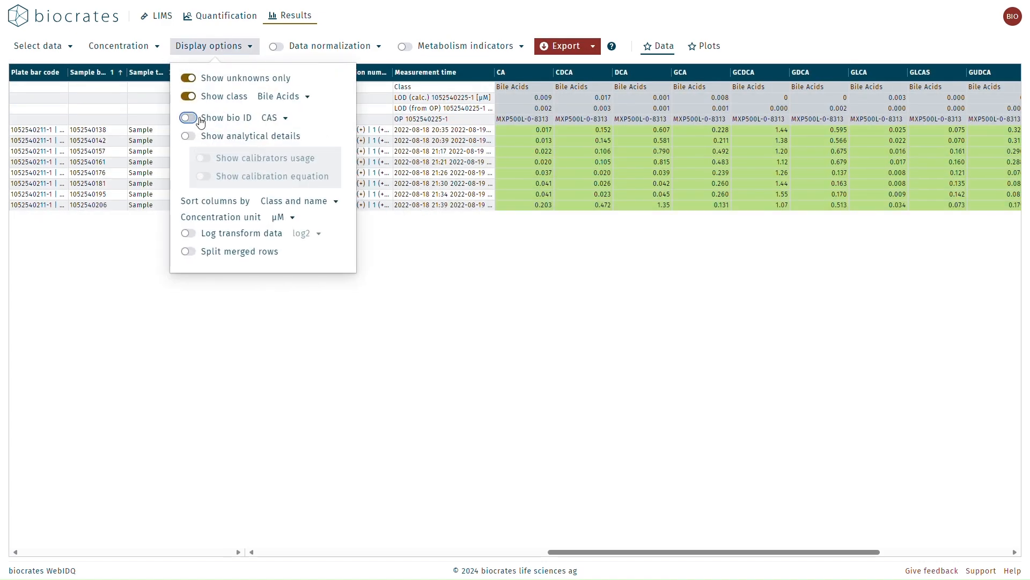
{"action": "left_click", "coordinate": [271, 119]}
{"action": "left_click", "coordinate": [273, 194]}
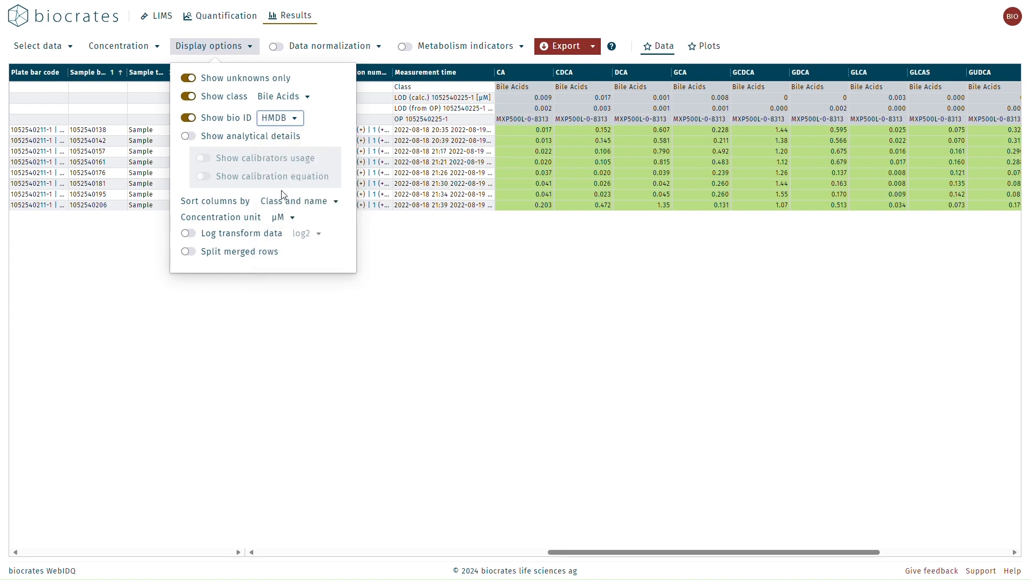
{"action": "left_click", "coordinate": [382, 177]}
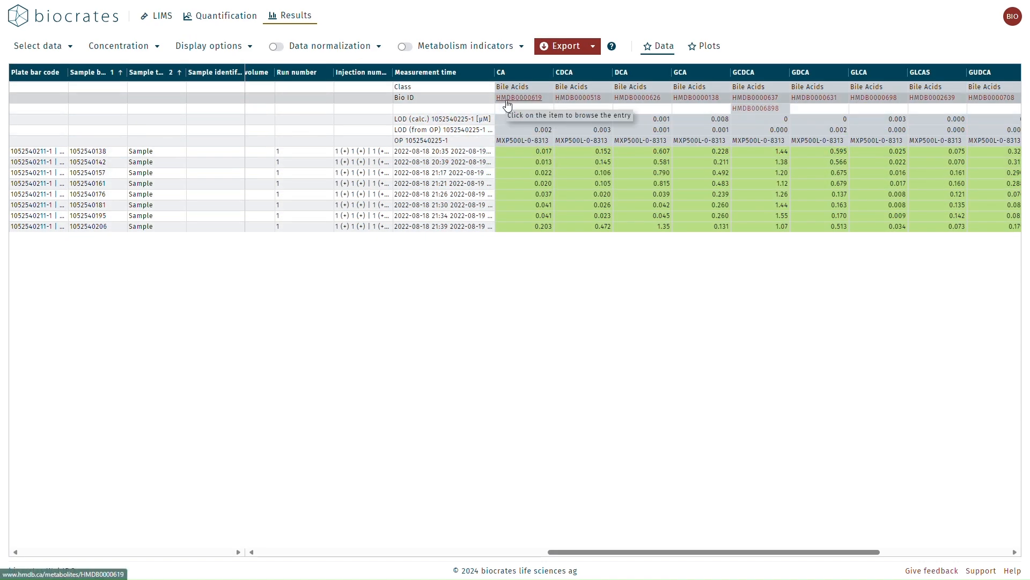
- Show the analytical details for the displayed metabolites
{"action": "left_click", "coordinate": [220, 48]}
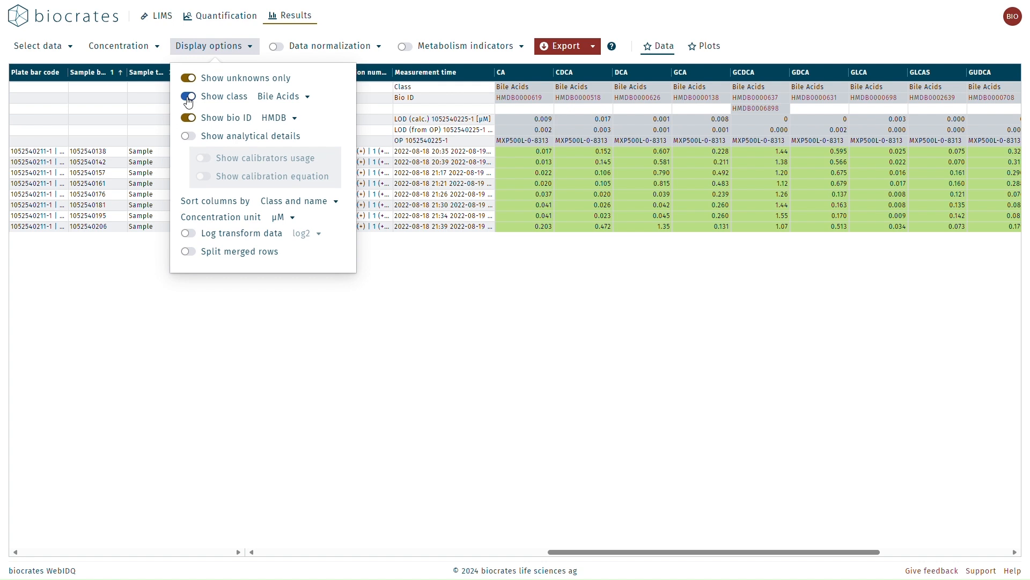
{"action": "left_click", "coordinate": [187, 137]}
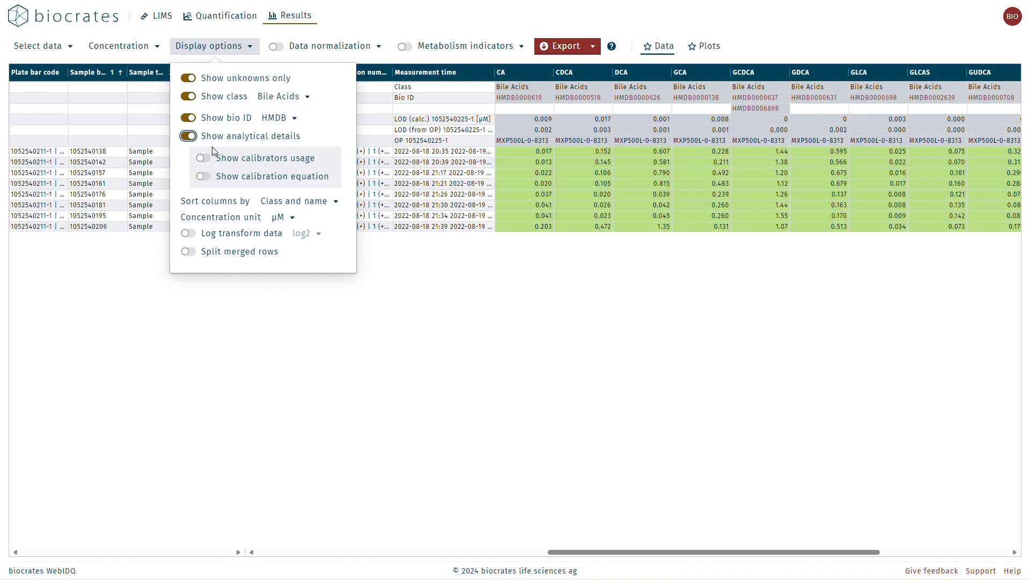
{"action": "left_click", "coordinate": [385, 196]}
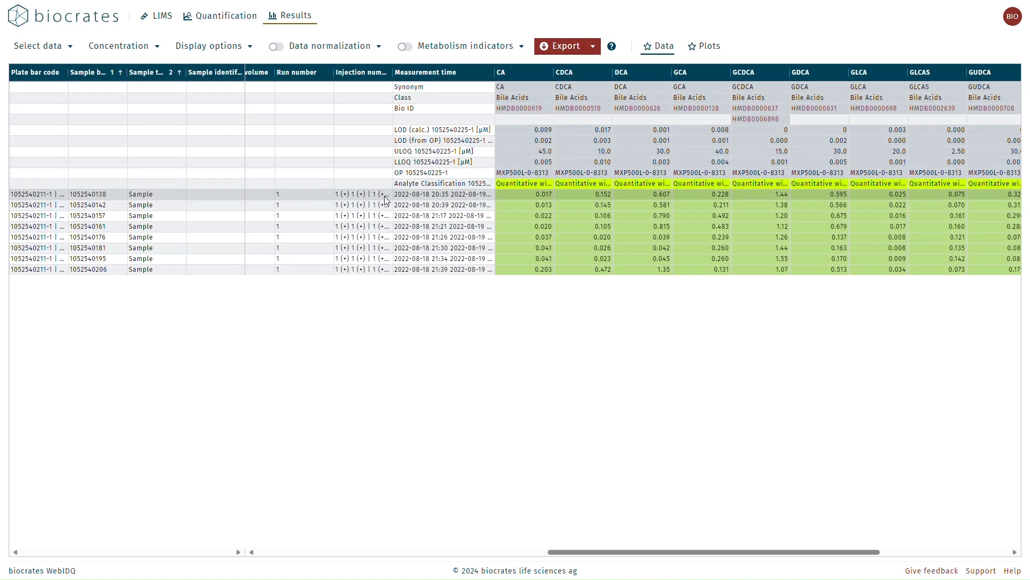
- Review the column sorting choices and the available concentration units in the display options
{"action": "left_click", "coordinate": [214, 49]}
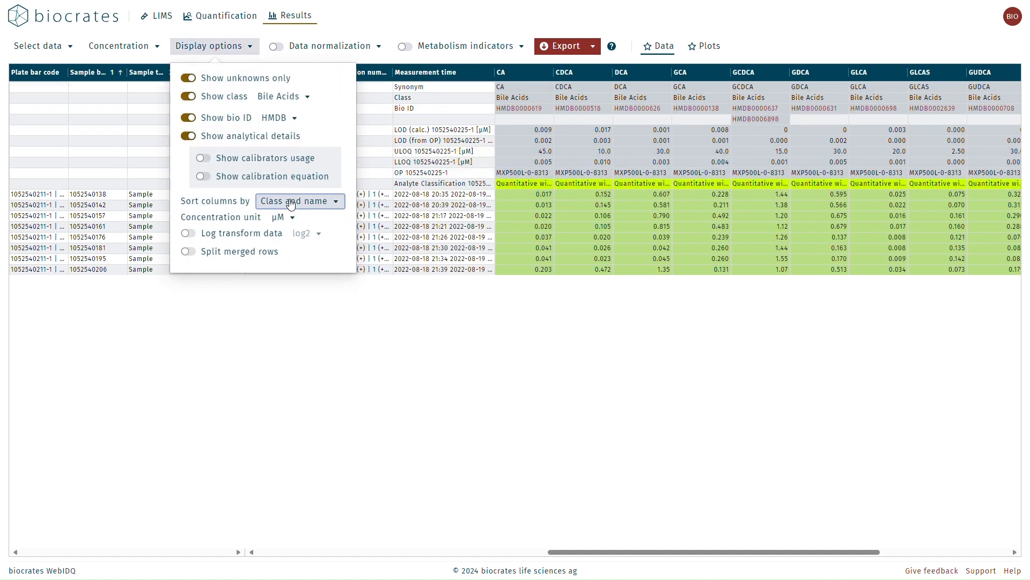
{"action": "left_click", "coordinate": [290, 203]}
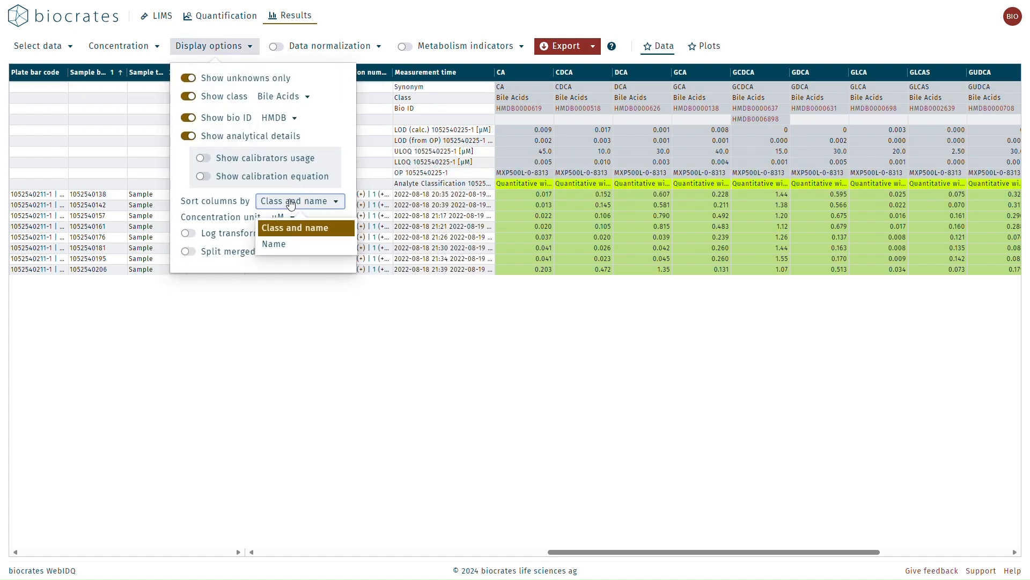
{"action": "left_click", "coordinate": [290, 203]}
{"action": "left_click", "coordinate": [289, 217]}
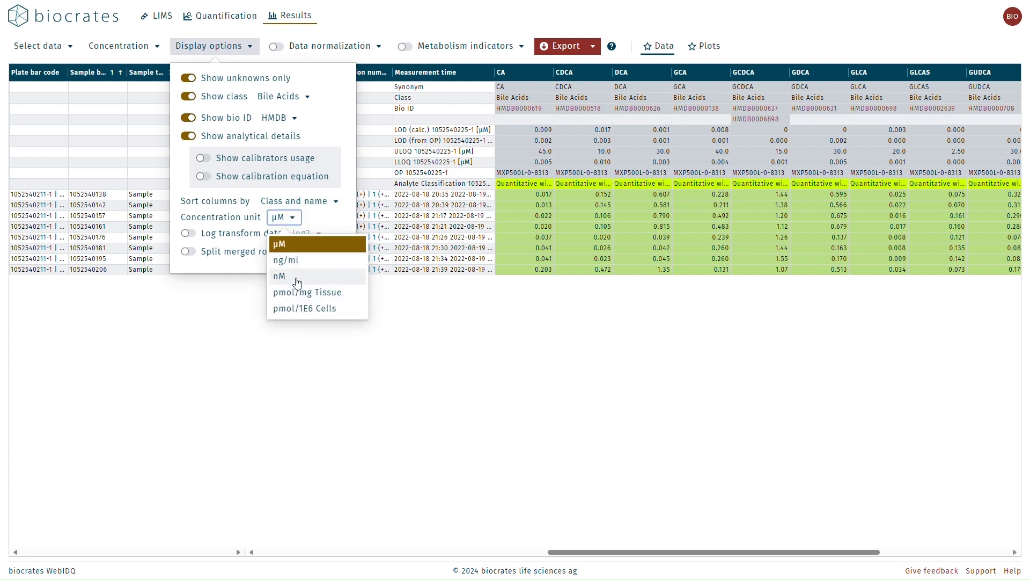
{"action": "left_click", "coordinate": [318, 217]}
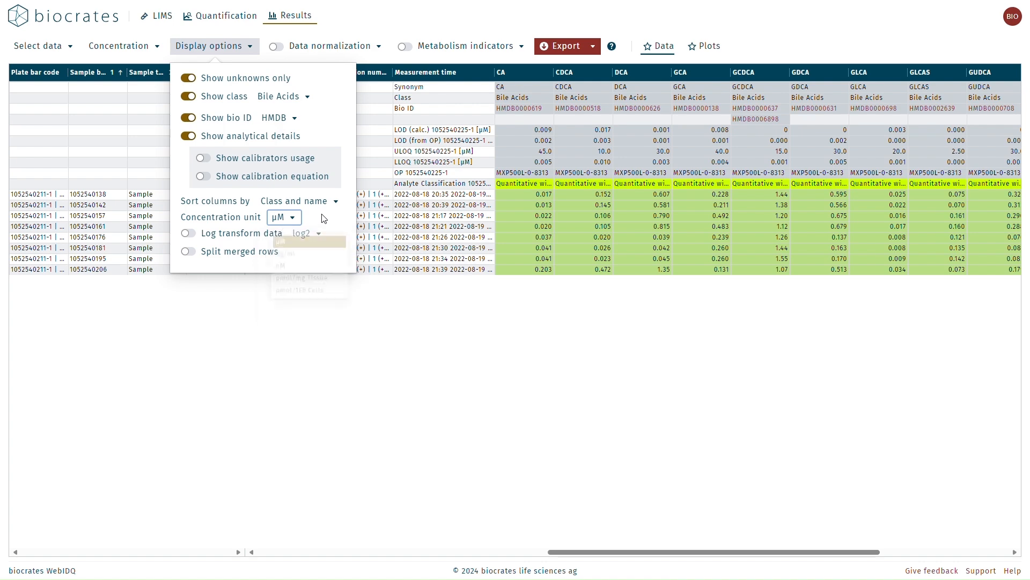
- Turn off the analytical details, the bio IDs and the Bile Acids class filter for the results table
{"action": "left_click", "coordinate": [188, 136]}
{"action": "left_click", "coordinate": [188, 117]}
{"action": "left_click", "coordinate": [189, 96]}
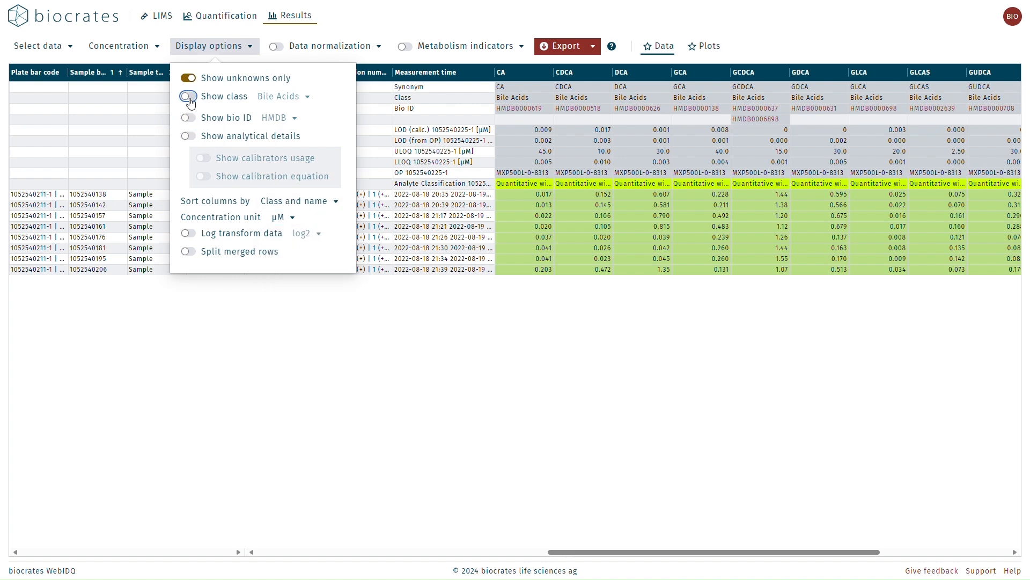
{"action": "left_click", "coordinate": [384, 215]}
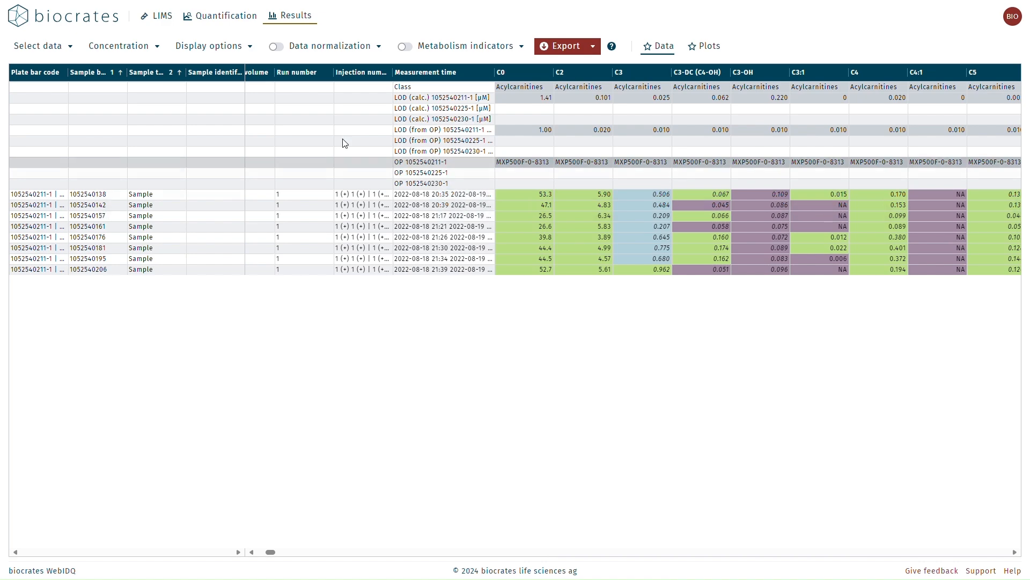
- Apply batch normalization versus target values to the data, using QC Level 2 as the sample source and Median as the method
{"action": "left_click", "coordinate": [276, 48]}
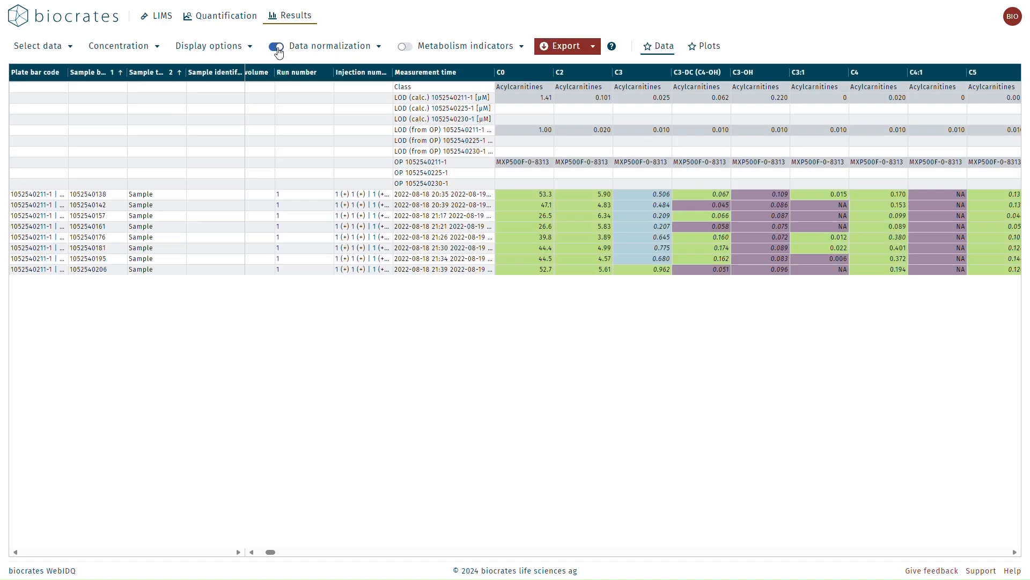
{"action": "left_click", "coordinate": [321, 47]}
{"action": "left_click", "coordinate": [302, 78]}
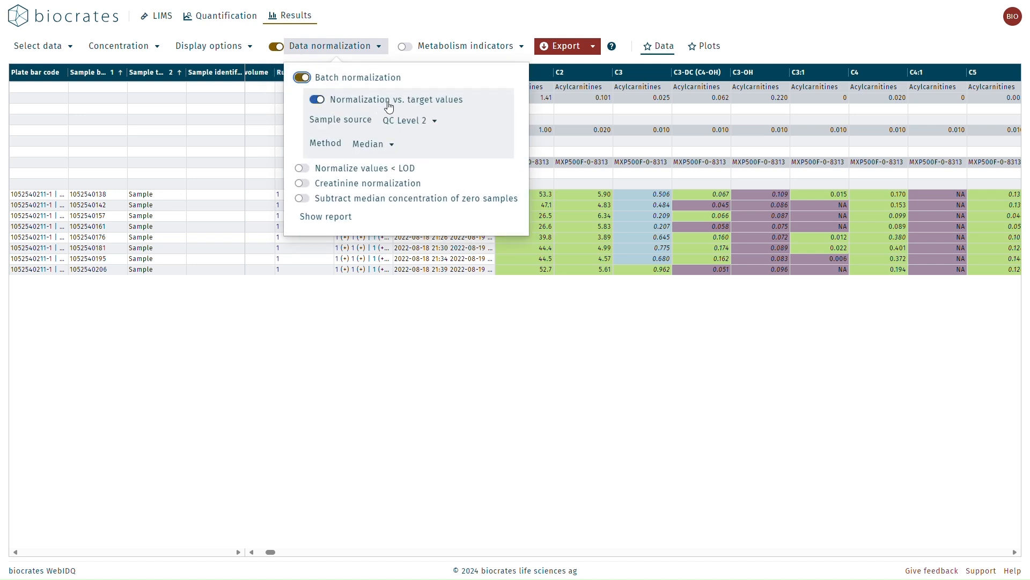
{"action": "left_click", "coordinate": [432, 121]}
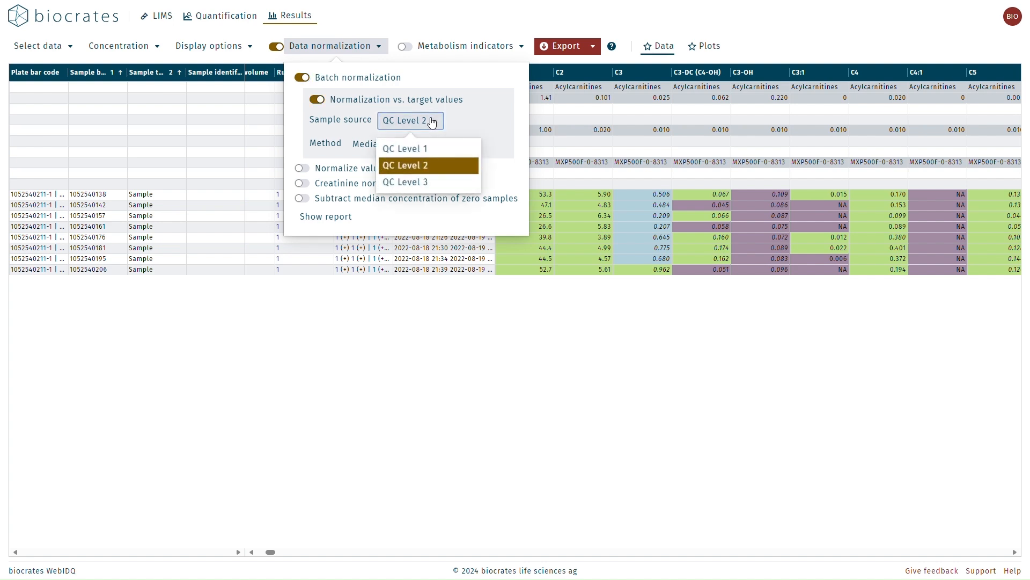
{"action": "left_click", "coordinate": [433, 121]}
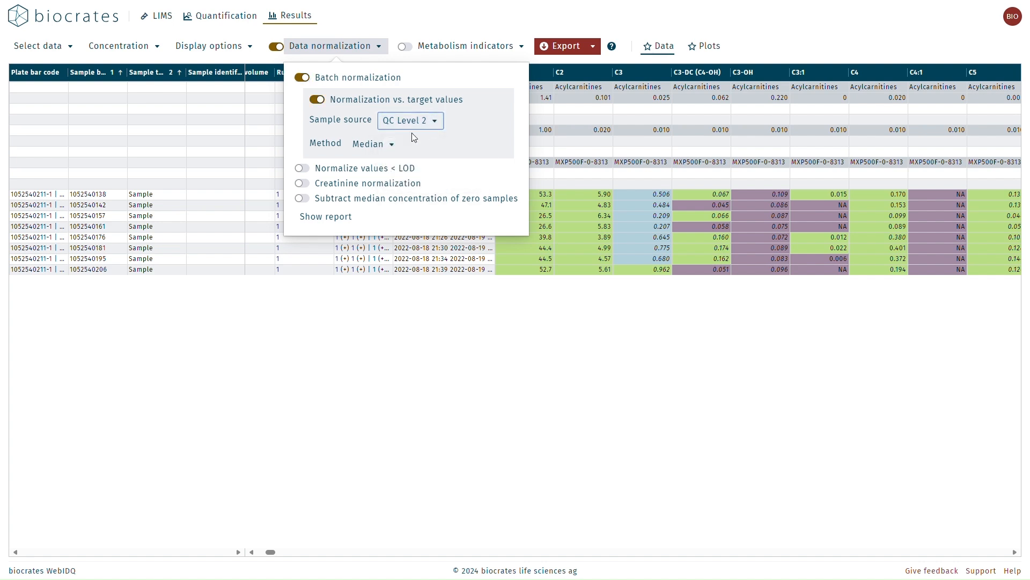
{"action": "left_click", "coordinate": [385, 150]}
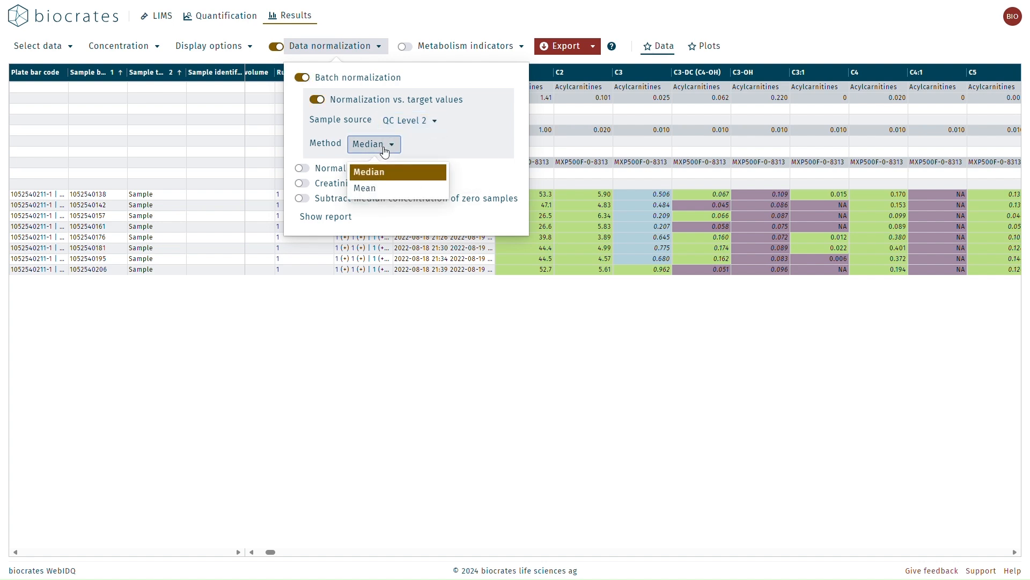
{"action": "left_click", "coordinate": [383, 146]}
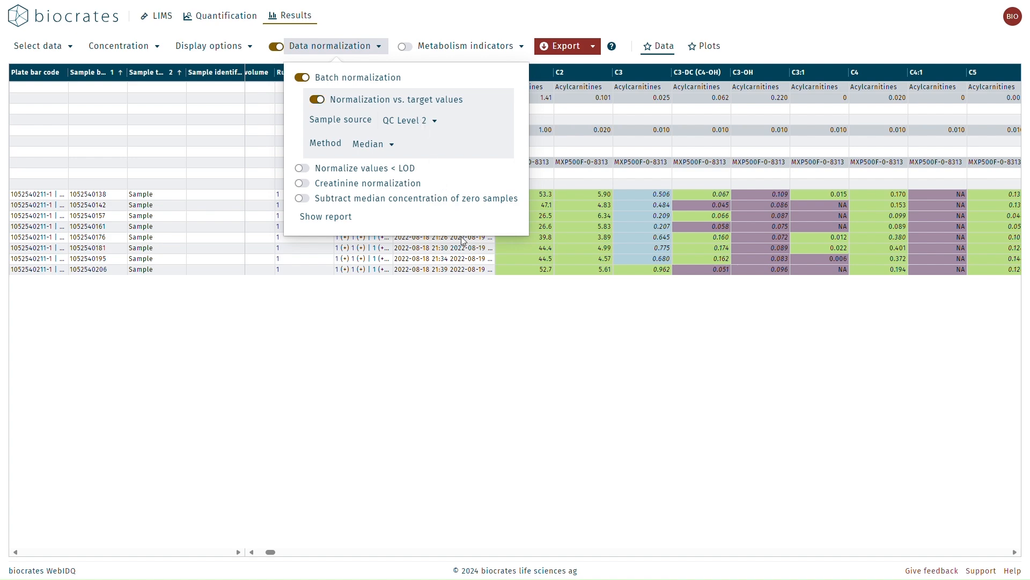
{"action": "left_click", "coordinate": [471, 298]}
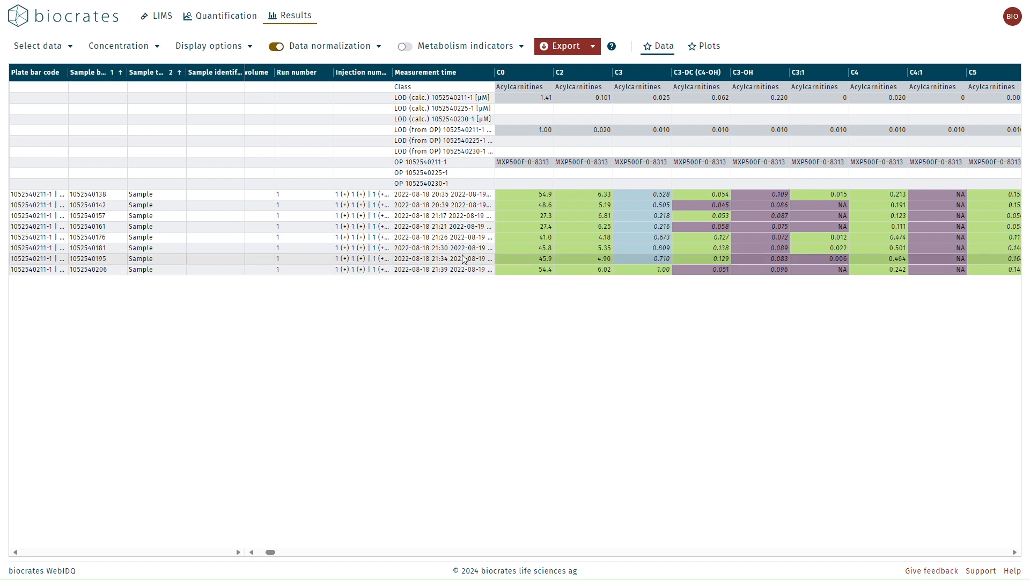
- Include values below the LOD in the data normalization
{"action": "left_click", "coordinate": [351, 53]}
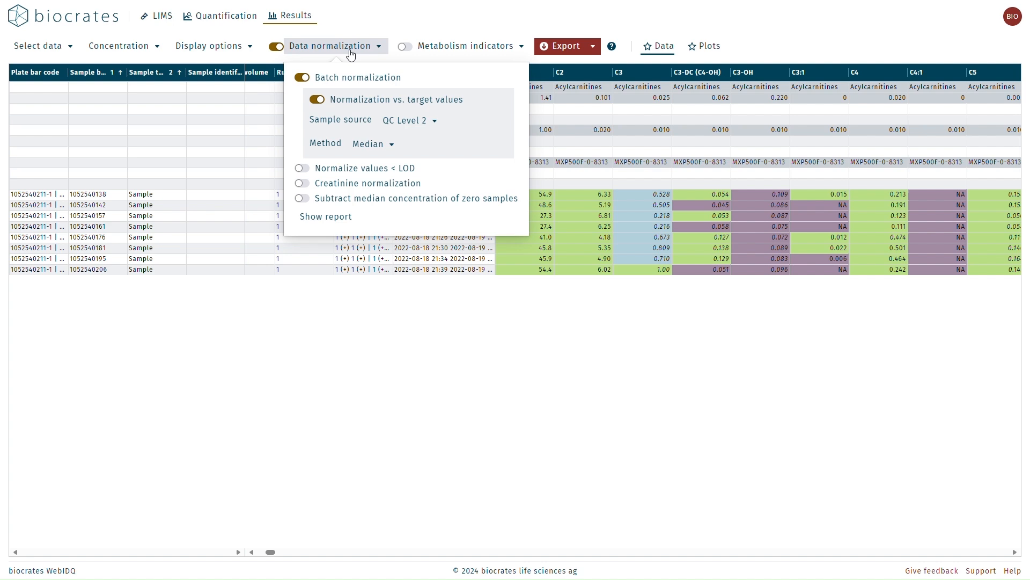
{"action": "left_click", "coordinate": [356, 175]}
{"action": "left_click", "coordinate": [451, 292]}
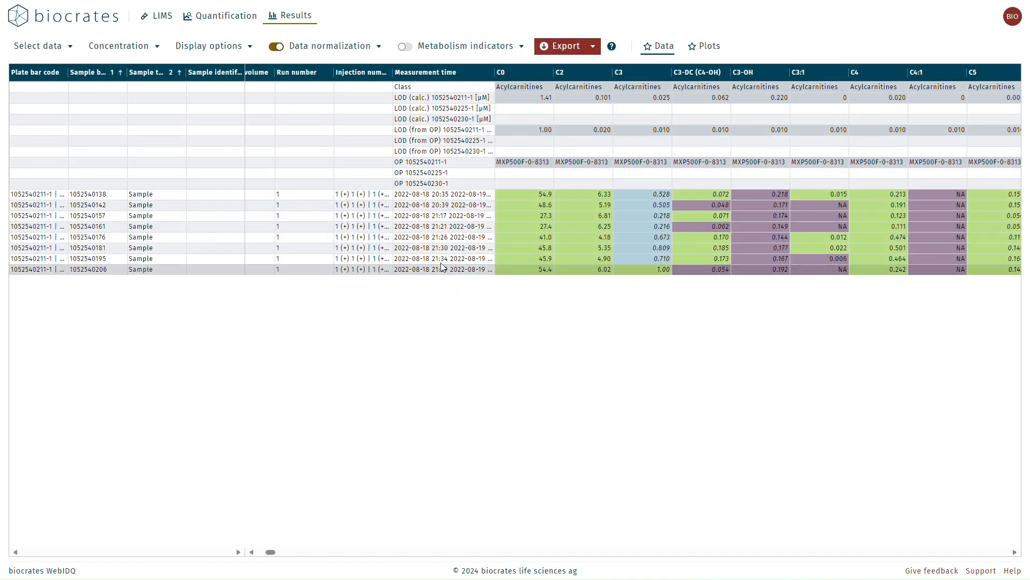
- Switch creatinine normalization and the subtraction of the median concentration of zero samples on and back off
{"action": "left_click", "coordinate": [355, 47]}
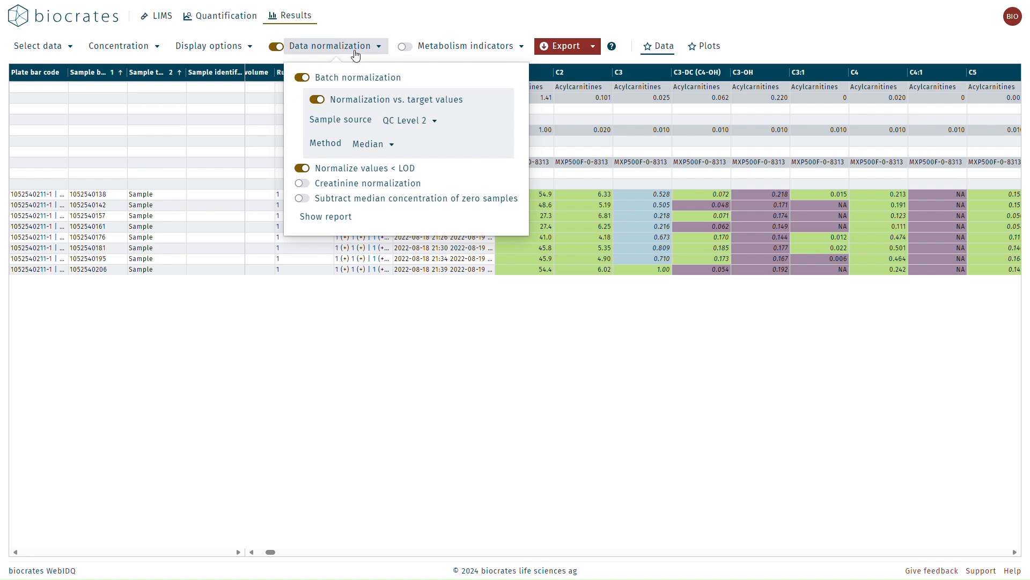
{"action": "left_click", "coordinate": [332, 189]}
{"action": "left_click", "coordinate": [332, 189]}
{"action": "left_click", "coordinate": [331, 200]}
{"action": "left_click", "coordinate": [331, 201]}
{"action": "left_click", "coordinate": [386, 286]}
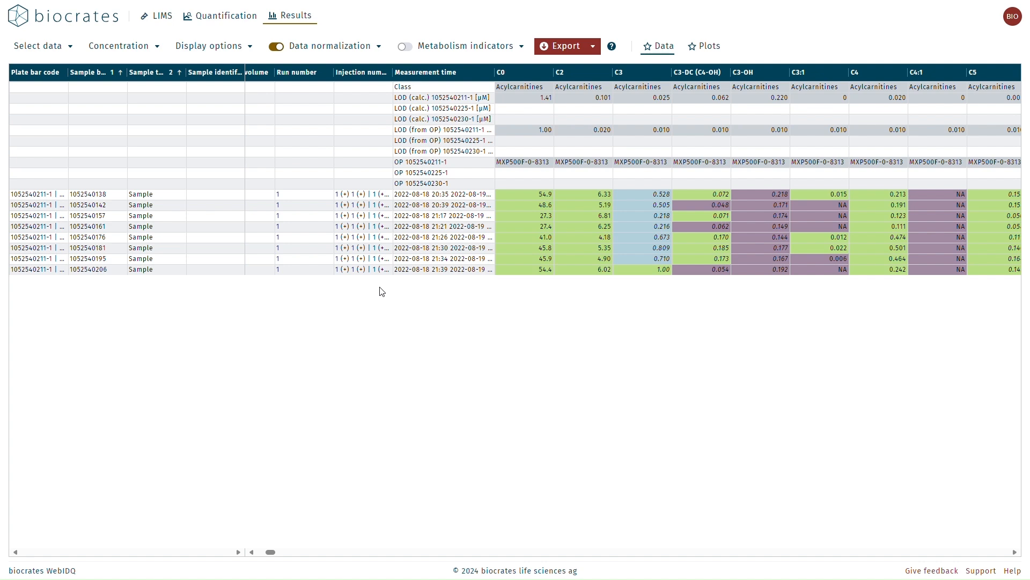
- Show all metabolism indicators and bring their columns into view in the results table
{"action": "left_click", "coordinate": [405, 46]}
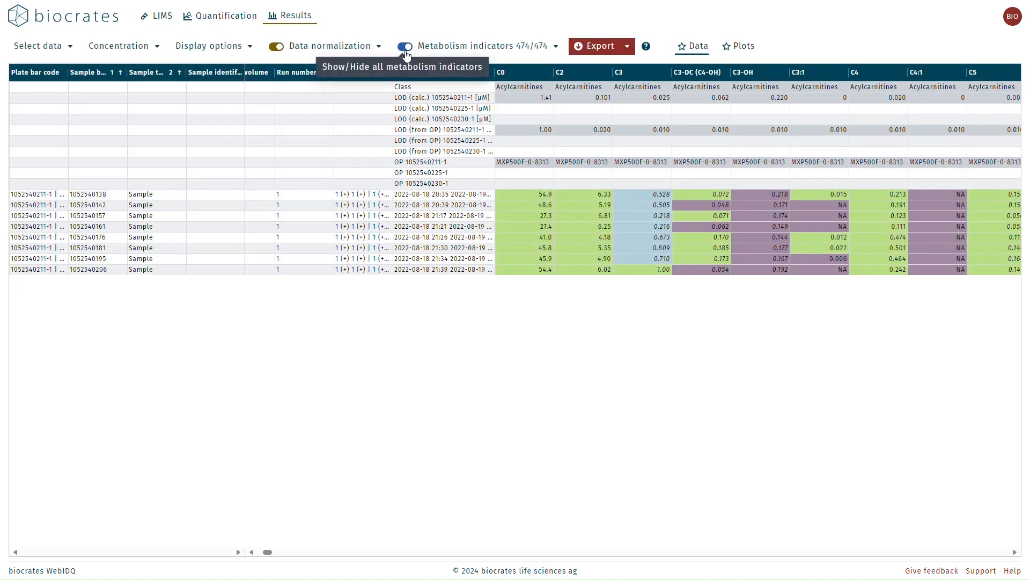
{"action": "left_click_drag", "start_coordinate": [268, 552], "coordinate": [797, 578]}
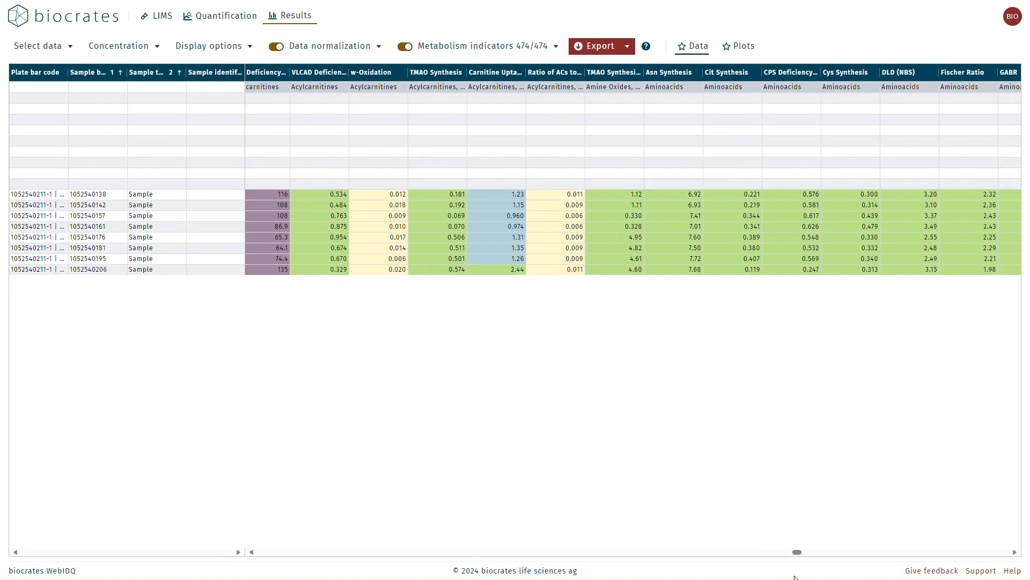
- Deactivate the 3-IPA Synthesis, 3-Met-His Synthesis and 3MGA (NBS) metabolism indicators individually
{"action": "left_click", "coordinate": [507, 47]}
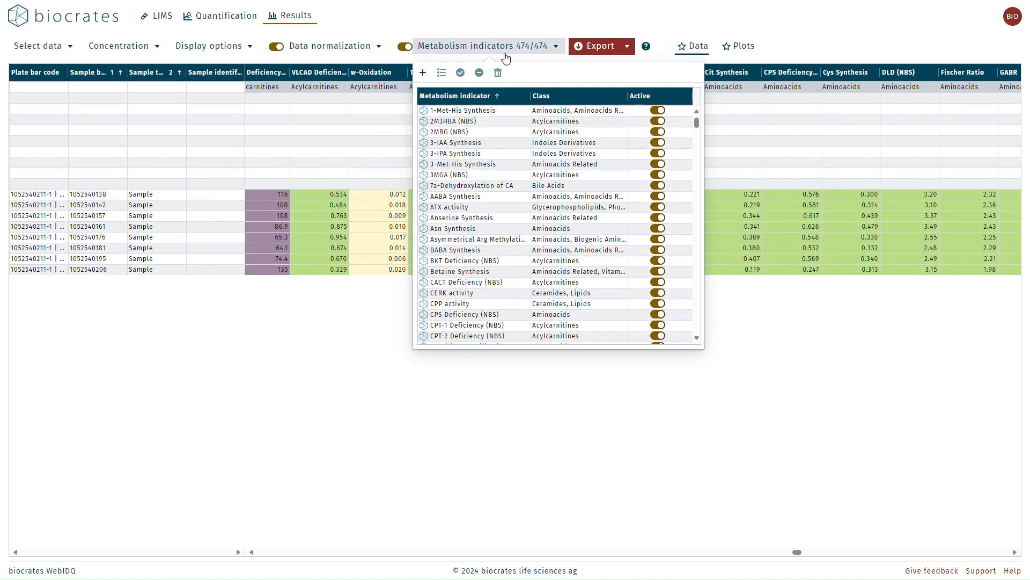
{"action": "left_click", "coordinate": [662, 156]}
{"action": "left_click", "coordinate": [659, 165]}
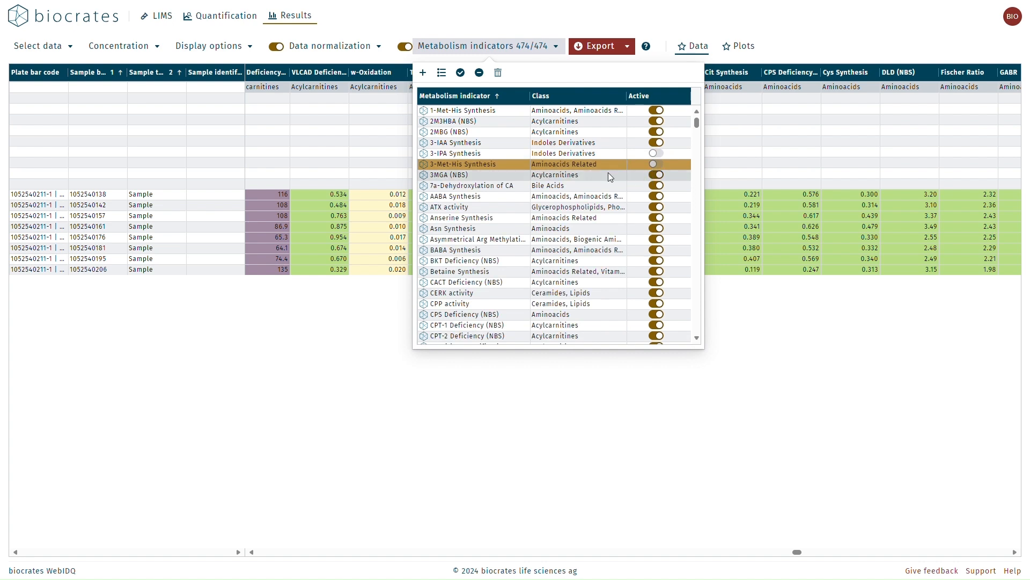
{"action": "left_click", "coordinate": [656, 176]}
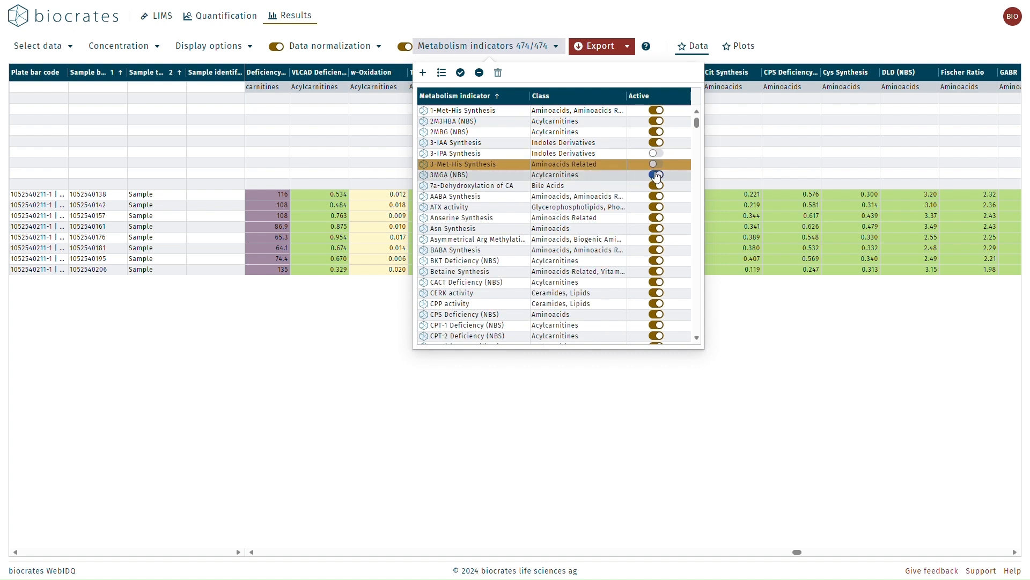
- Select the 3-IPA Synthesis, 3-Met-His Synthesis and 3MGA (NBS) indicators together and reactivate them as a group
{"action": "left_click", "coordinate": [583, 154], "text": "shift"}
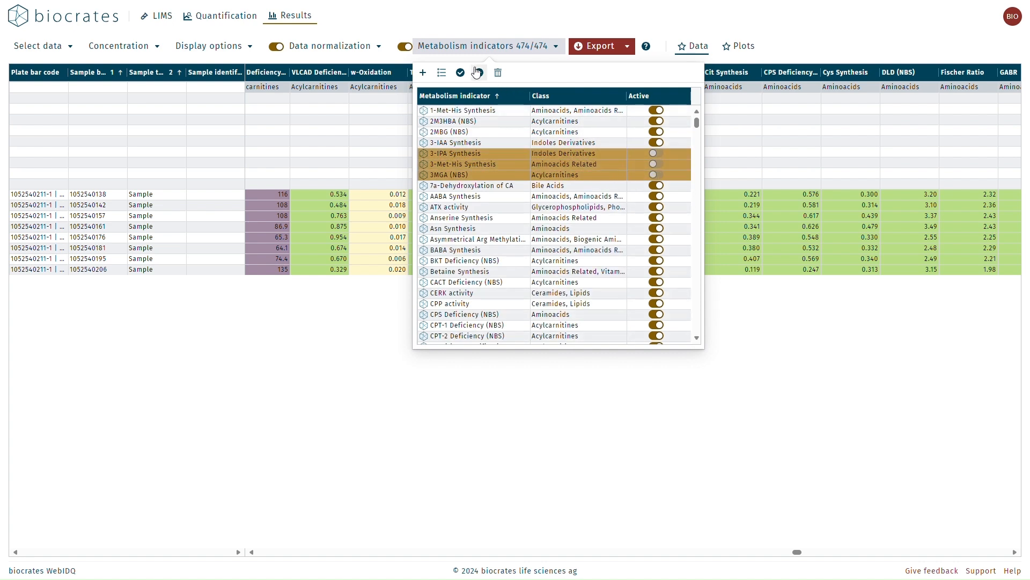
{"action": "left_click", "coordinate": [460, 74]}
{"action": "left_click", "coordinate": [479, 75]}
{"action": "left_click", "coordinate": [464, 75]}
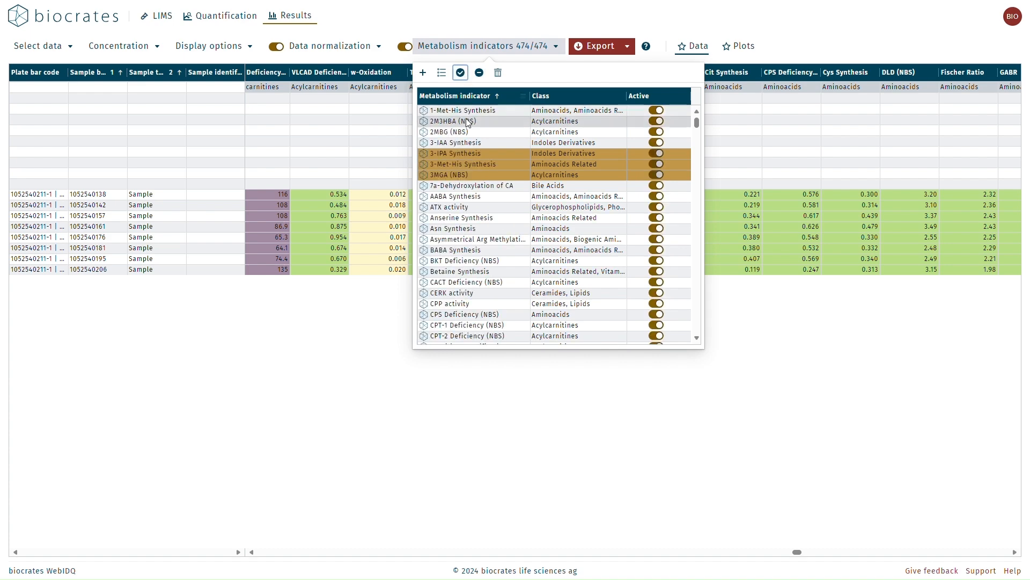
- View the description, literature and formula of the 3MGA (NBS) metabolism indicator
{"action": "left_click", "coordinate": [462, 178]}
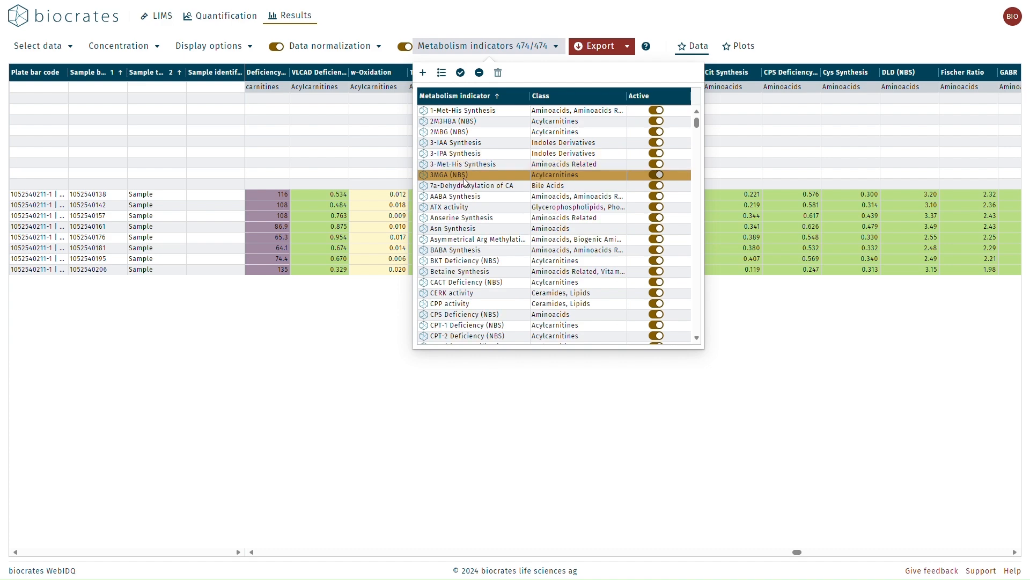
{"action": "left_click", "coordinate": [441, 73]}
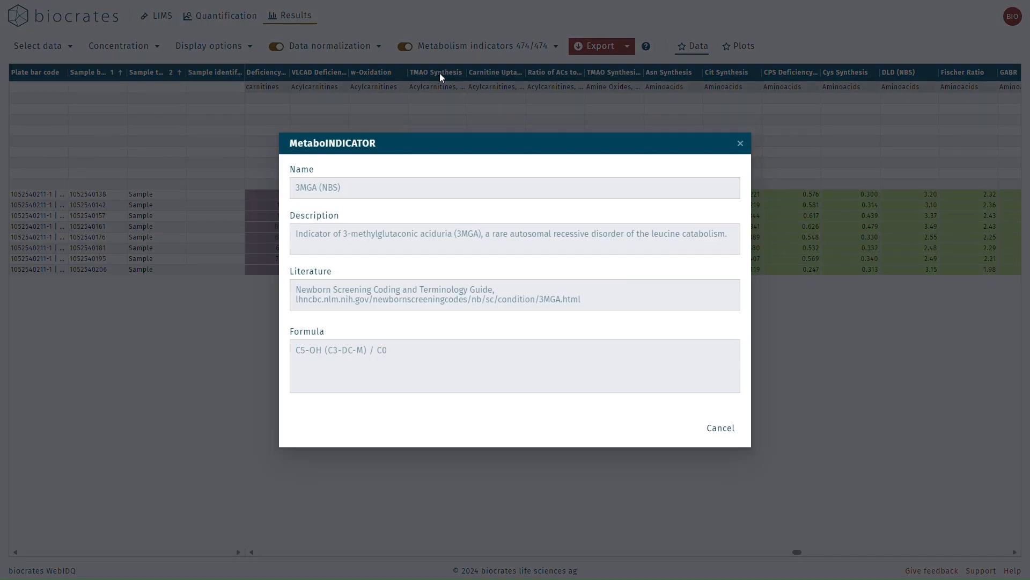
{"action": "left_click", "coordinate": [721, 429]}
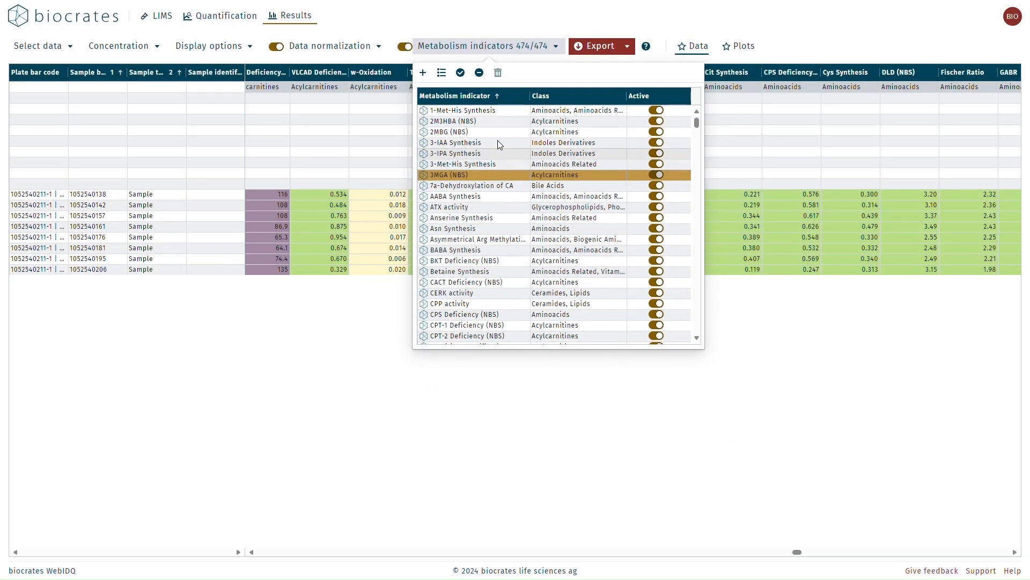
- Define a custom metabolism indicator named "example" with the formula Ala / ADMA, validate it and discard it without adding it
{"action": "left_click", "coordinate": [424, 75]}
{"action": "left_click", "coordinate": [394, 182]}
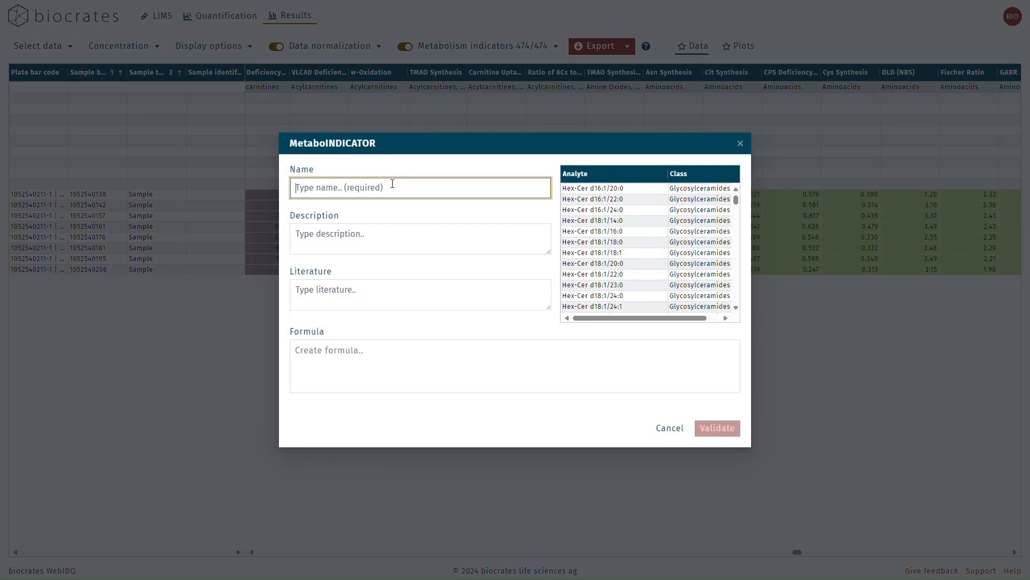
{"action": "type", "text": "example"}
{"action": "left_click", "coordinate": [376, 354]}
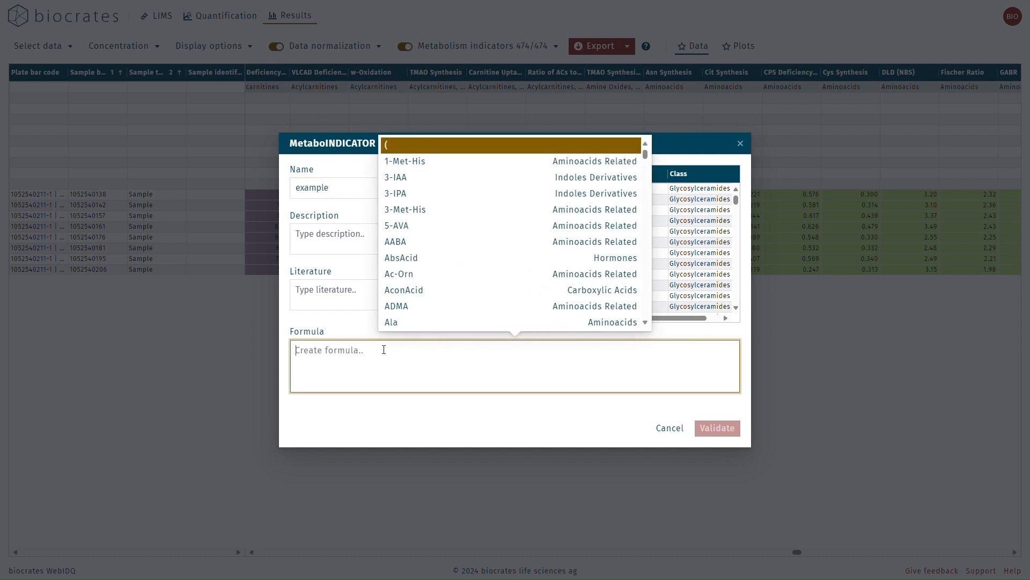
{"action": "left_click", "coordinate": [391, 322]}
{"action": "left_click", "coordinate": [469, 320]}
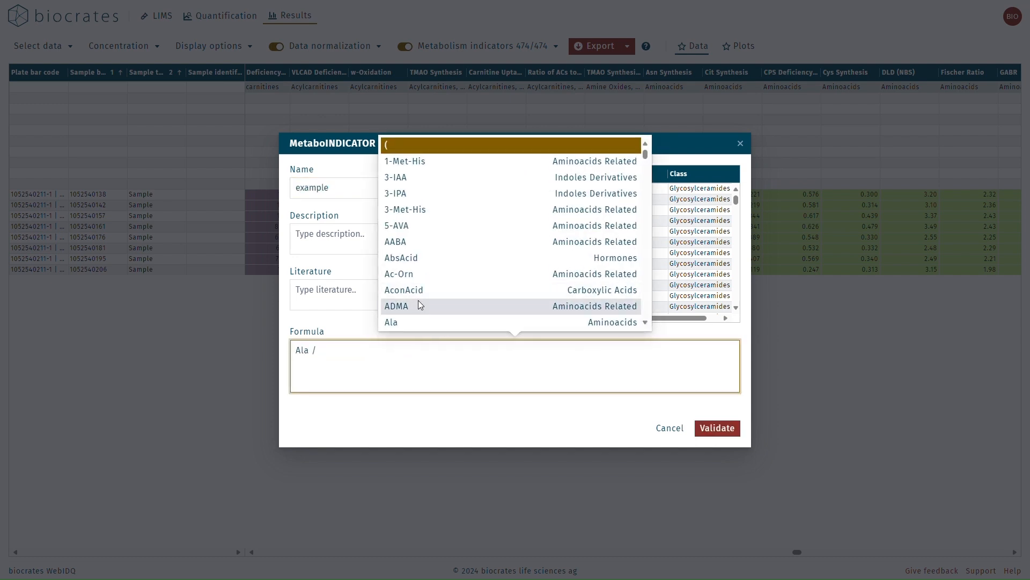
{"action": "left_click", "coordinate": [416, 306]}
{"action": "left_click", "coordinate": [707, 430]}
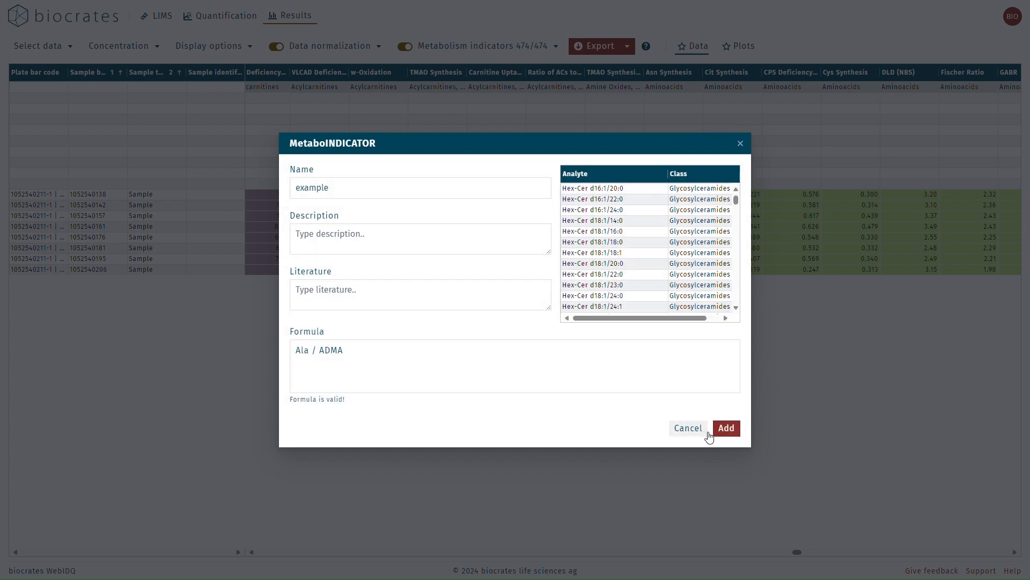
{"action": "left_click", "coordinate": [699, 429]}
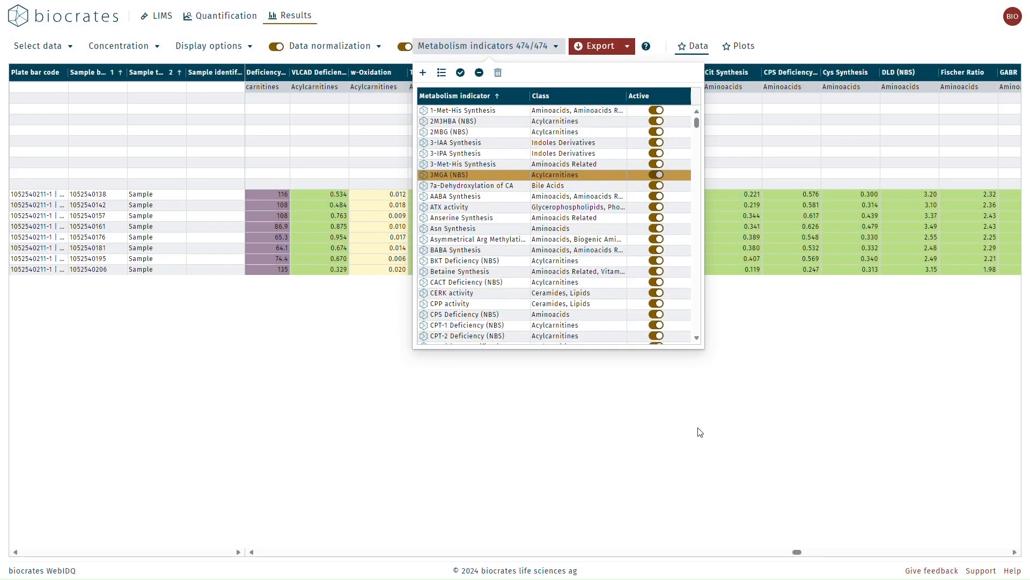
{"action": "left_click", "coordinate": [661, 404]}
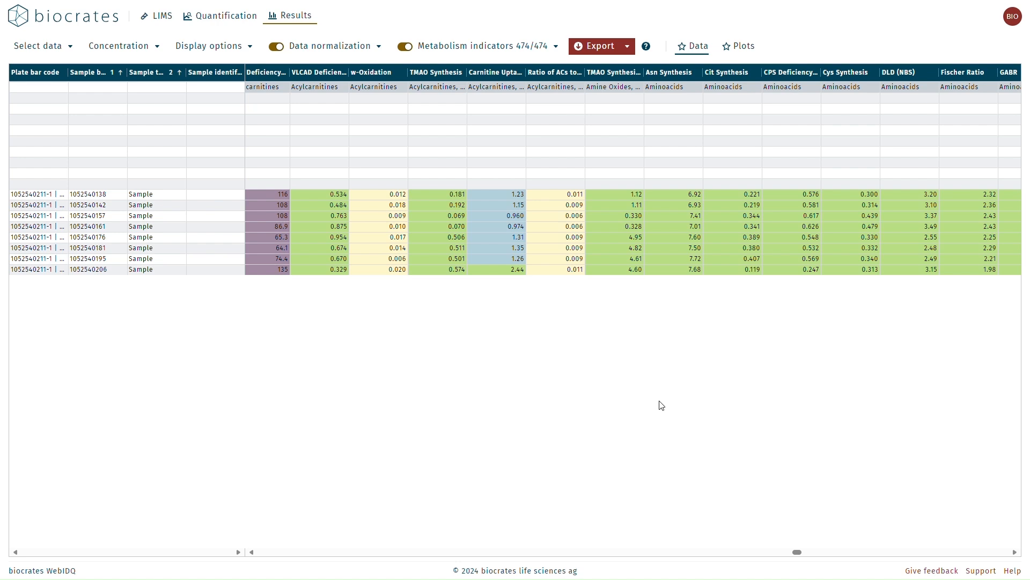
- Open the export settings and choose Excel 2007-worksheet (*.xlsx) as the file type
{"action": "left_click", "coordinate": [628, 47]}
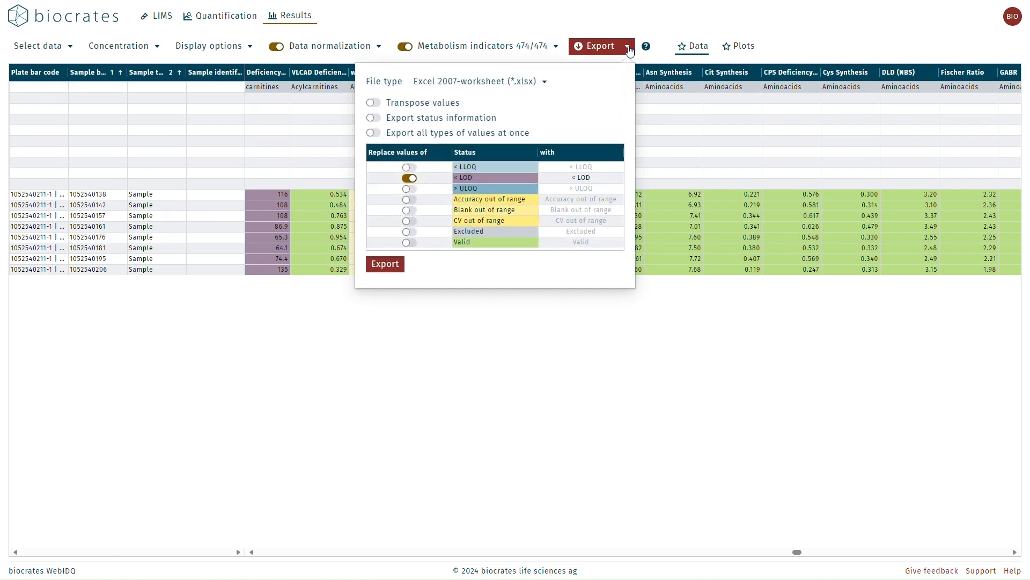
{"action": "left_click", "coordinate": [553, 84]}
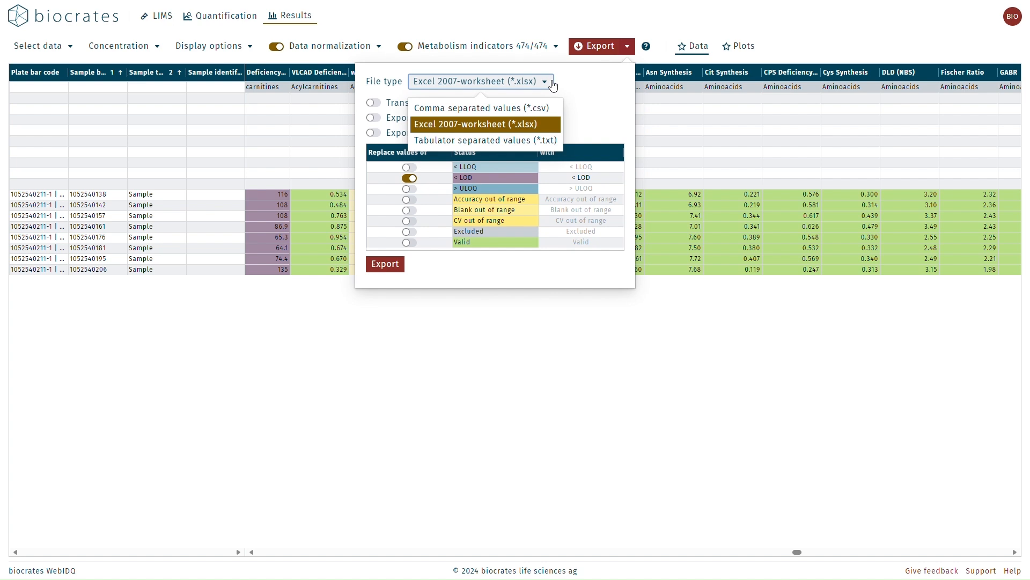
{"action": "left_click", "coordinate": [544, 129]}
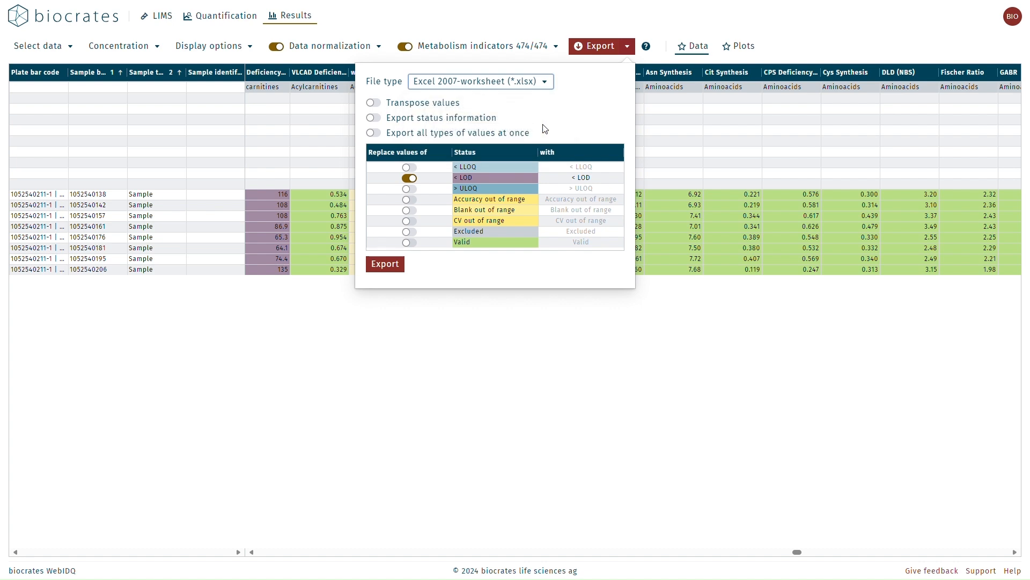
- Switch Transpose values, Export status information and Export all types of values at once on and back off, one after another
{"action": "left_click", "coordinate": [381, 104]}
{"action": "left_click", "coordinate": [381, 104]}
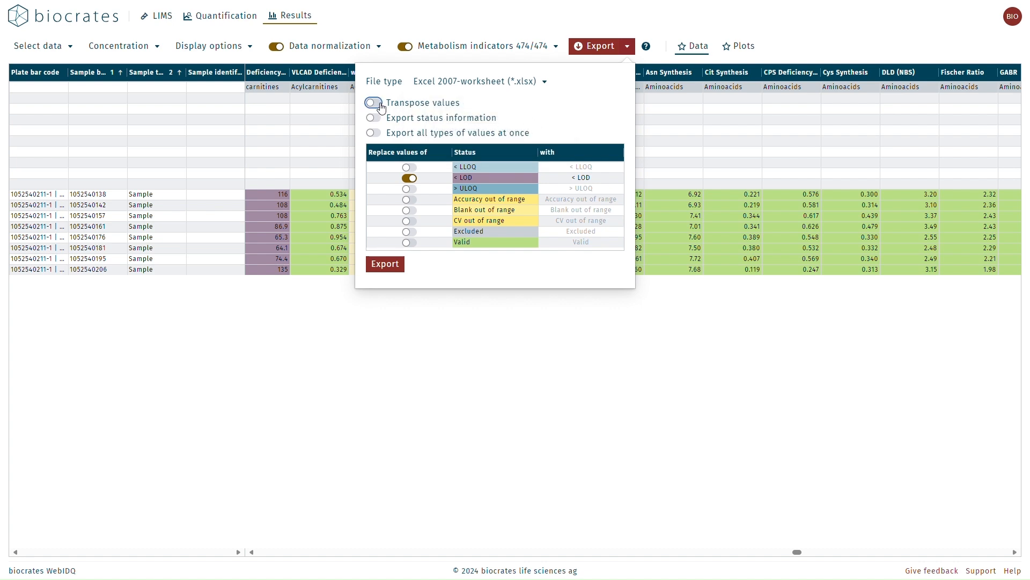
{"action": "left_click", "coordinate": [374, 118]}
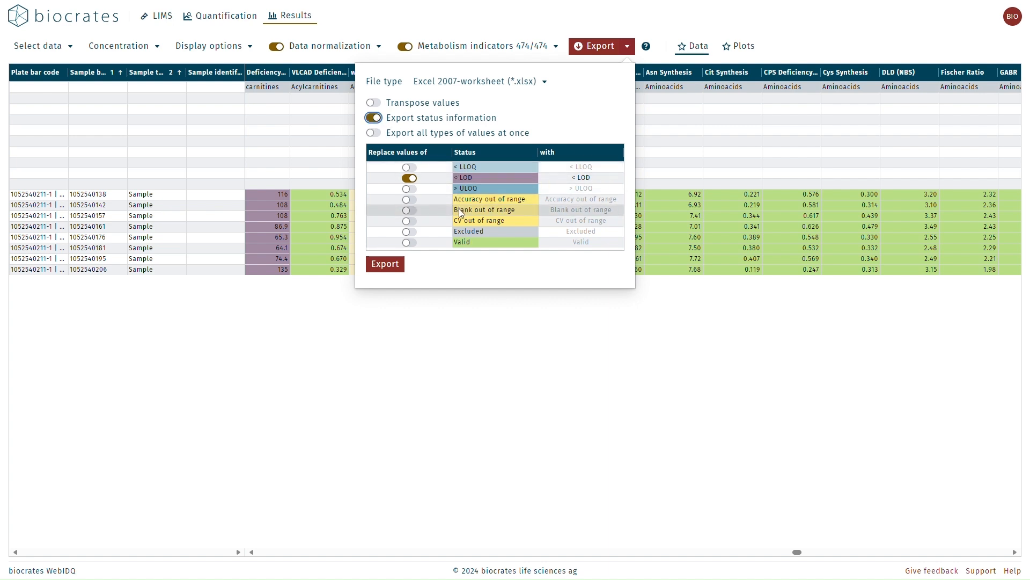
{"action": "left_click", "coordinate": [374, 118]}
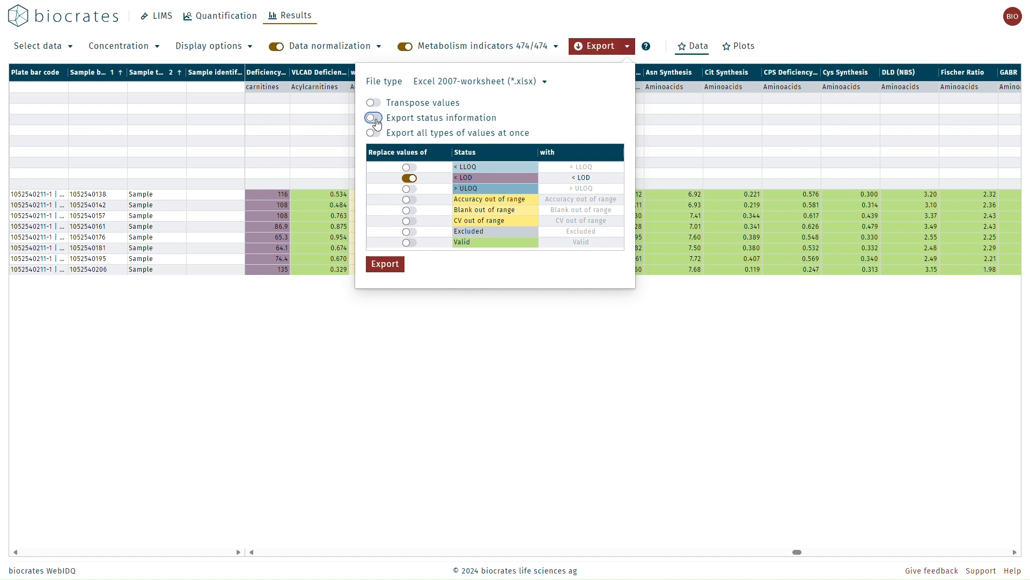
{"action": "left_click", "coordinate": [375, 134]}
{"action": "left_click", "coordinate": [374, 134]}
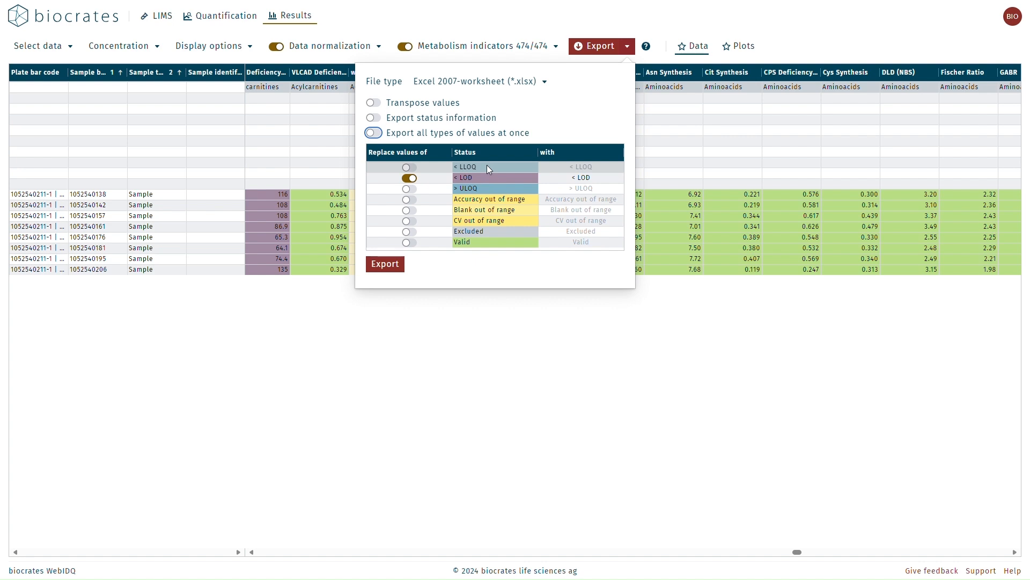
- Keep values with the < LOD status replaced by the text "< LOD" and export the results table
{"action": "left_click", "coordinate": [410, 178]}
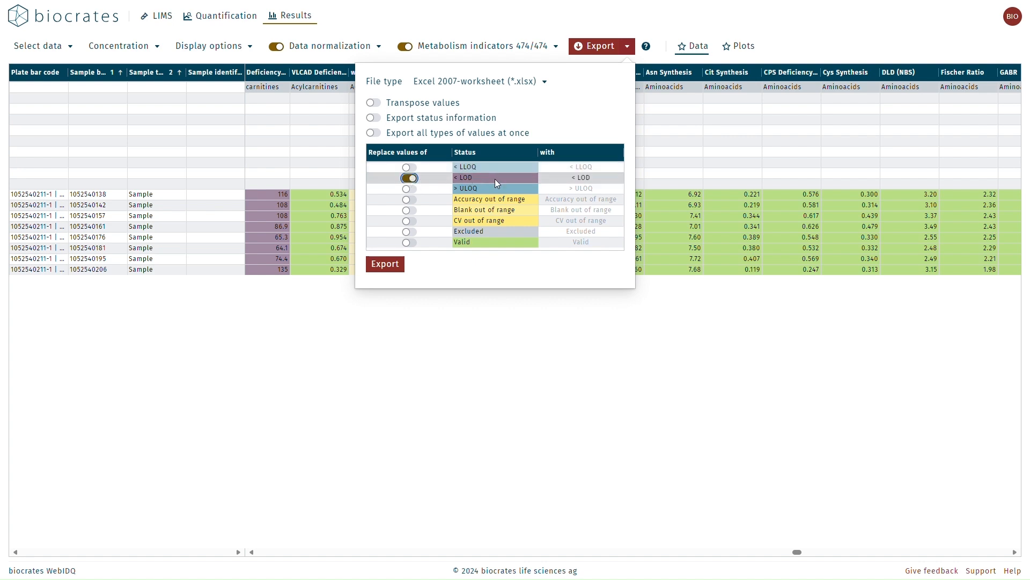
{"action": "left_click", "coordinate": [566, 177]}
{"action": "left_click", "coordinate": [567, 177]}
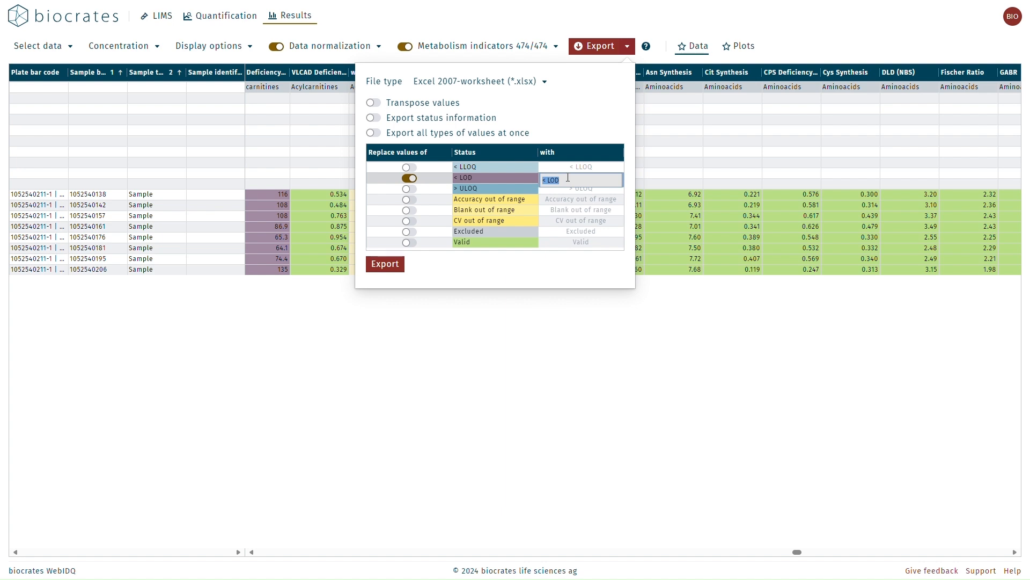
{"action": "left_click", "coordinate": [568, 178]}
{"action": "left_click", "coordinate": [552, 265]}
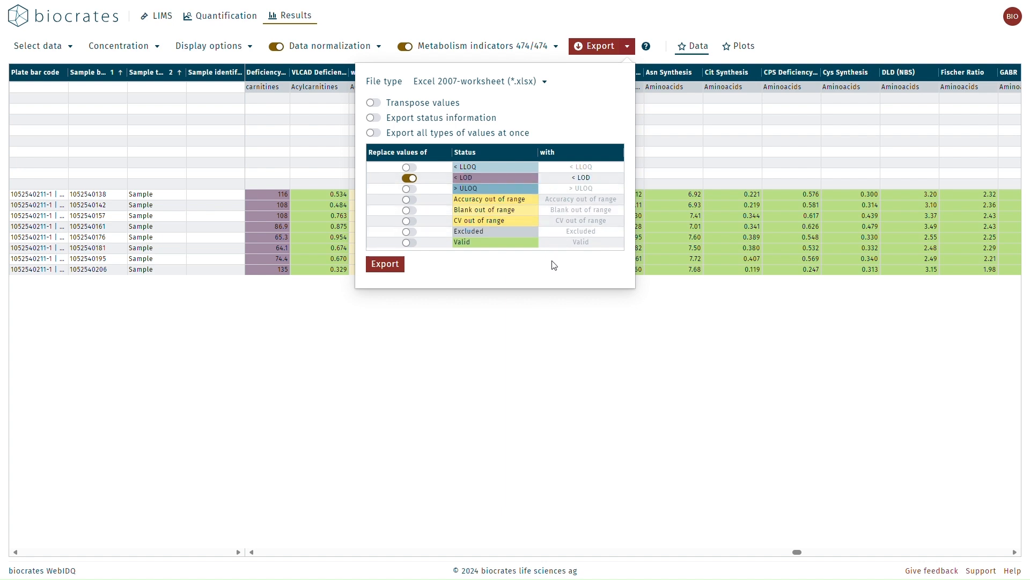
{"action": "left_click", "coordinate": [396, 268]}
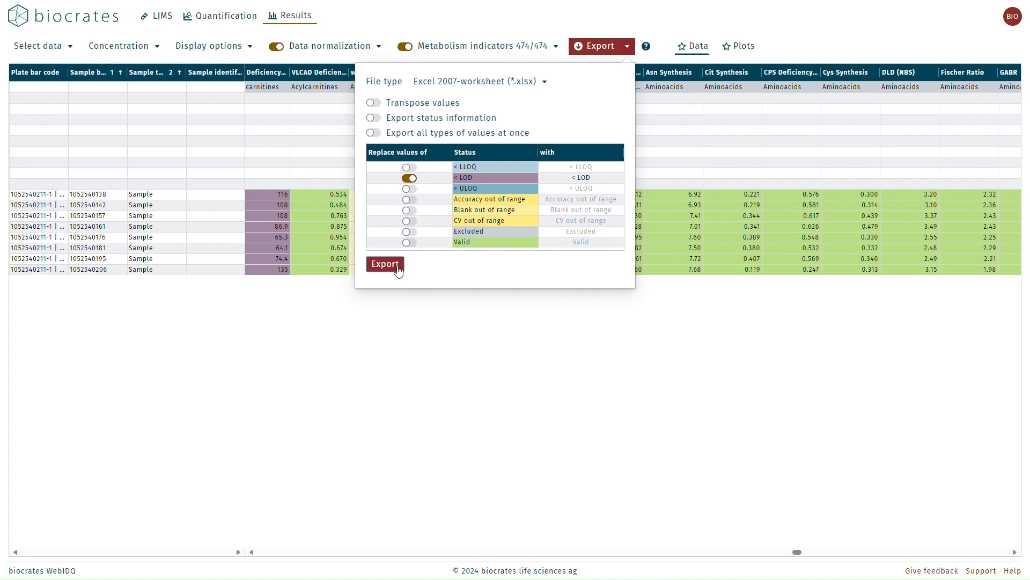